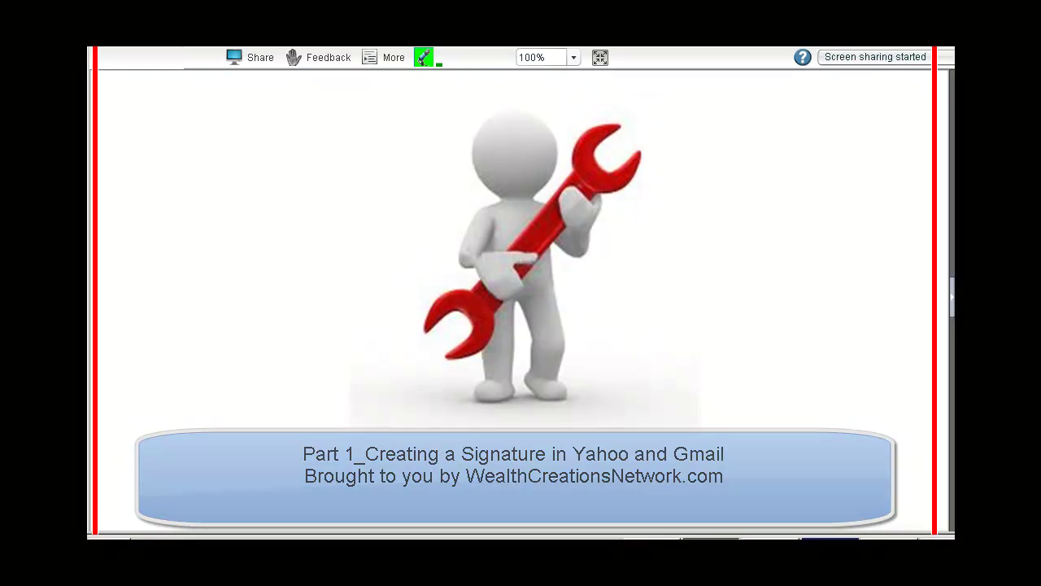
# Bring the Gmail compose window, with its existing signature, to the front
pyautogui.click(707, 540)
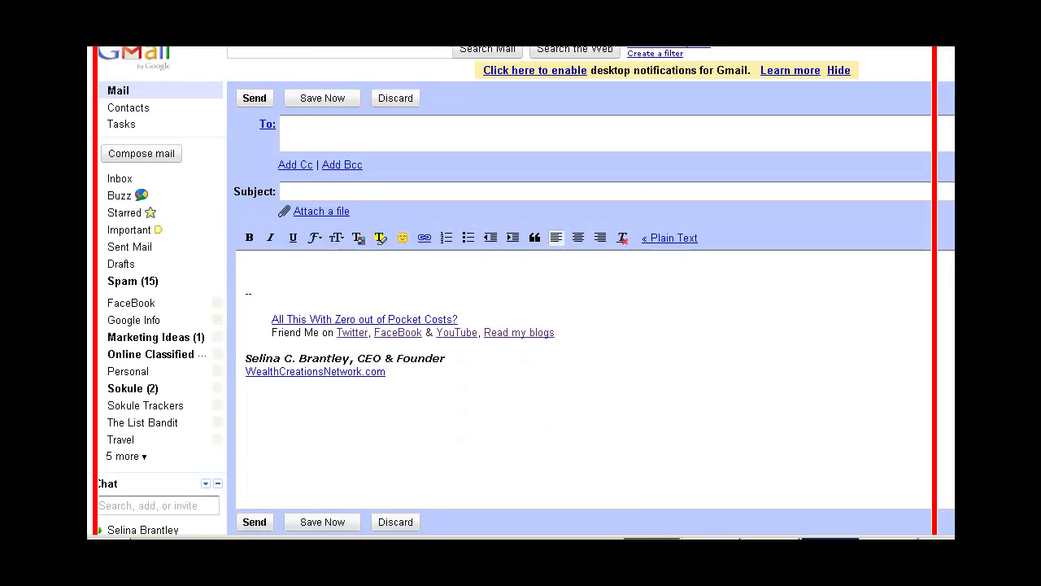
# Switch to the Yahoo Mail New Email draft and highlight the Zero Out of Pocket Costs link line
pyautogui.hotkey('alt', 'Tab')
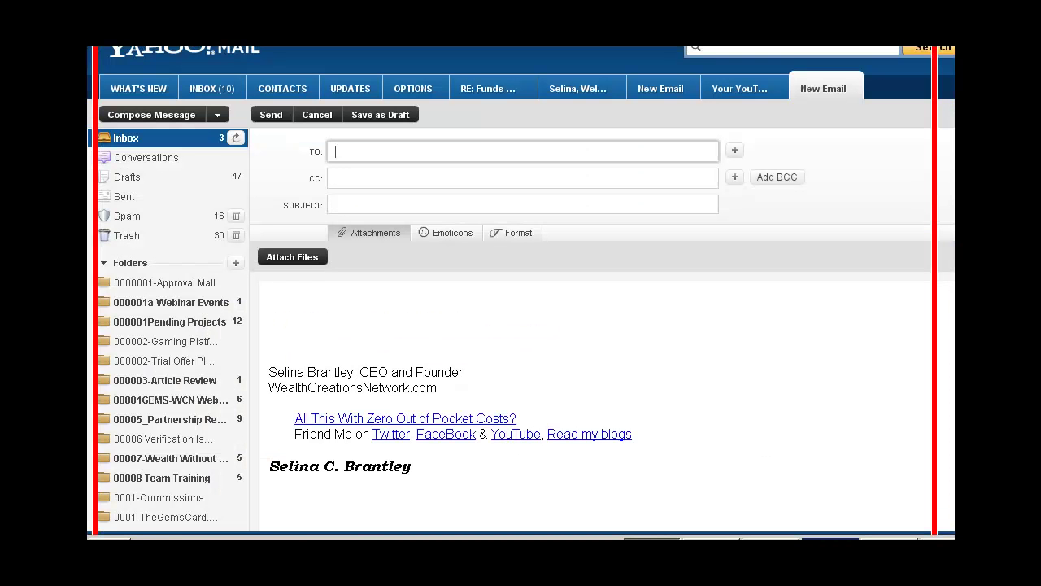
pyautogui.click(285, 292)
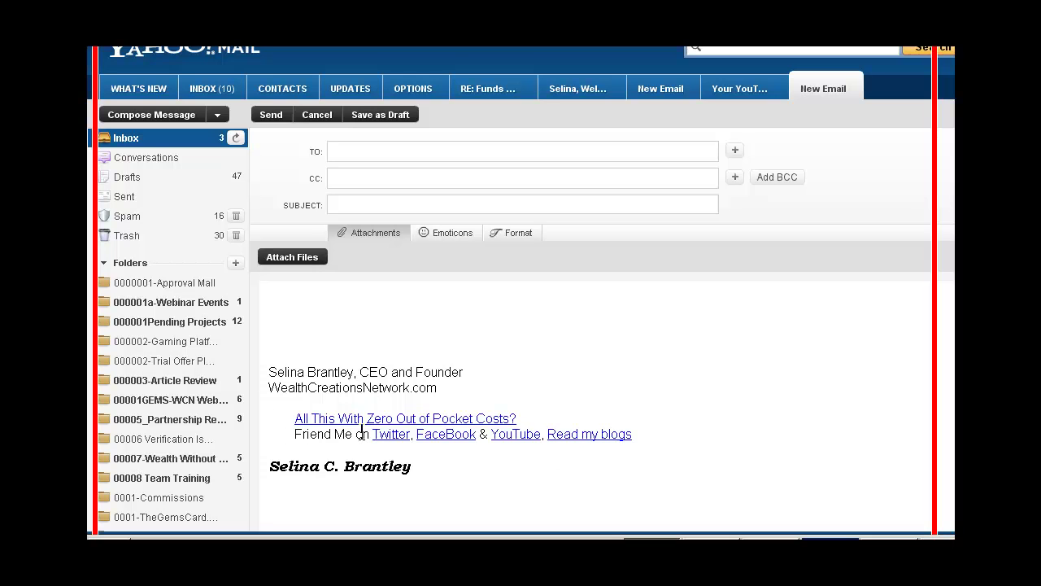
pyautogui.moveTo(528, 420); pyautogui.dragTo(292, 418)
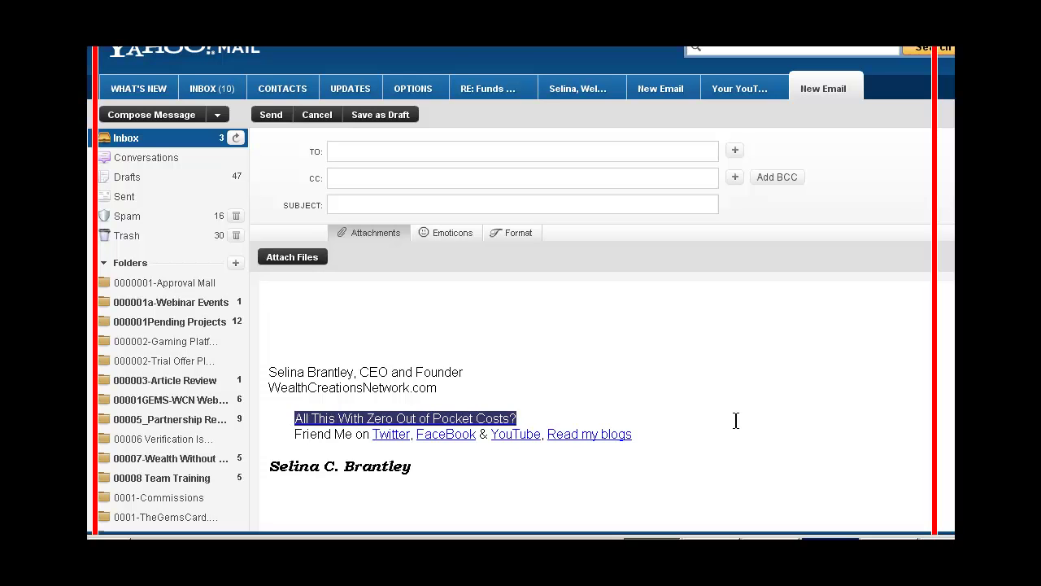
pyautogui.click(662, 385)
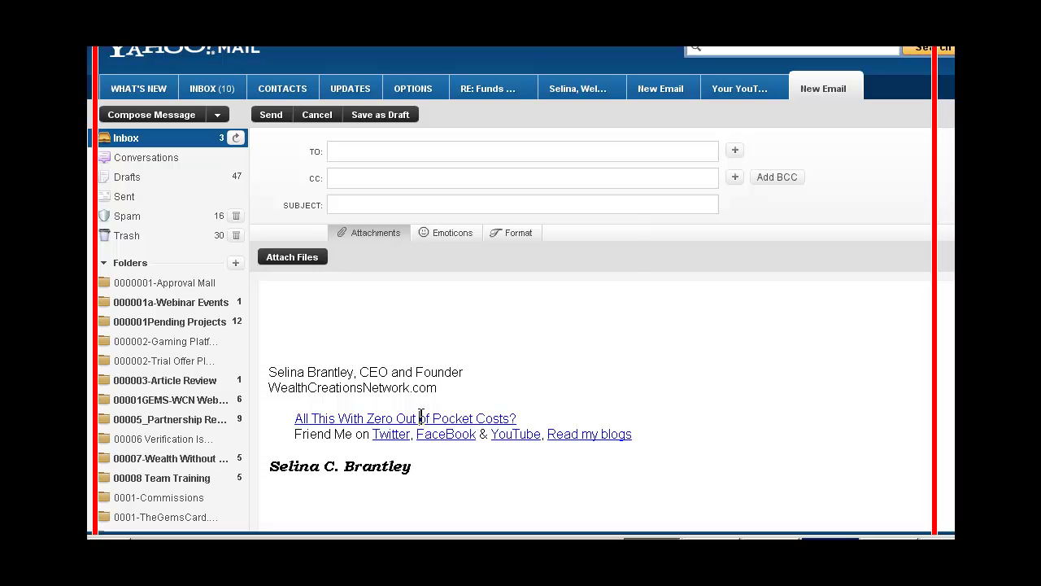
# Open the Zero Out of Pocket Costs link in a new tab, review the sign-up page, and return
pyautogui.rightClick(420, 416)
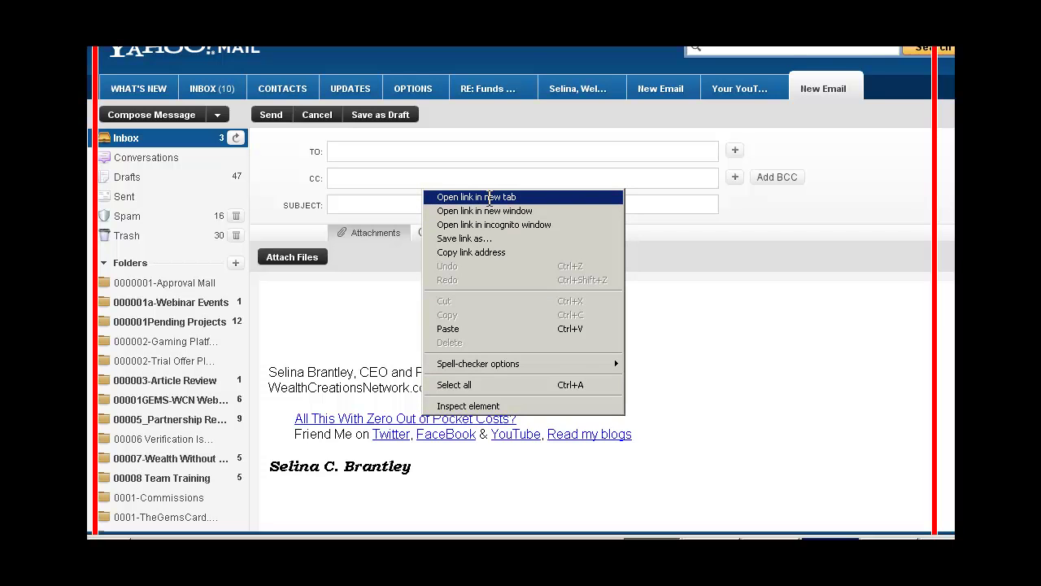
pyautogui.click(490, 197)
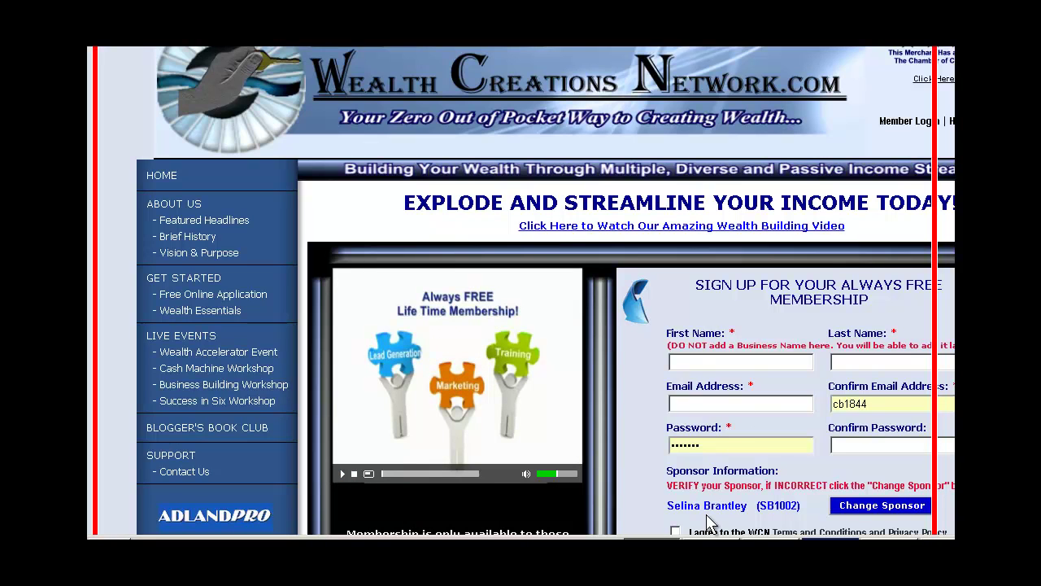
pyautogui.scroll(-4, 663, 354)
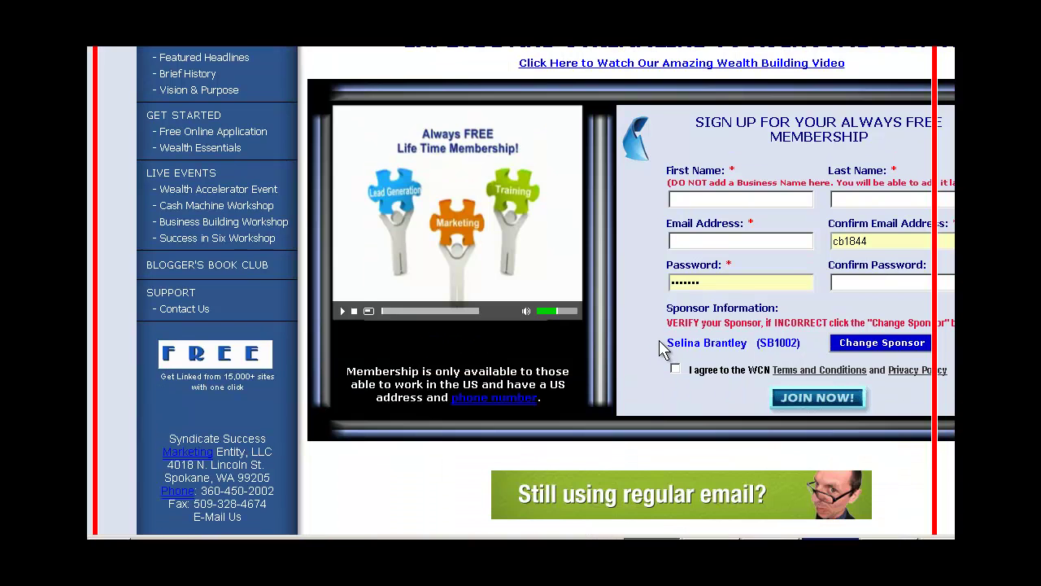
pyautogui.moveTo(661, 343); pyautogui.dragTo(805, 342)
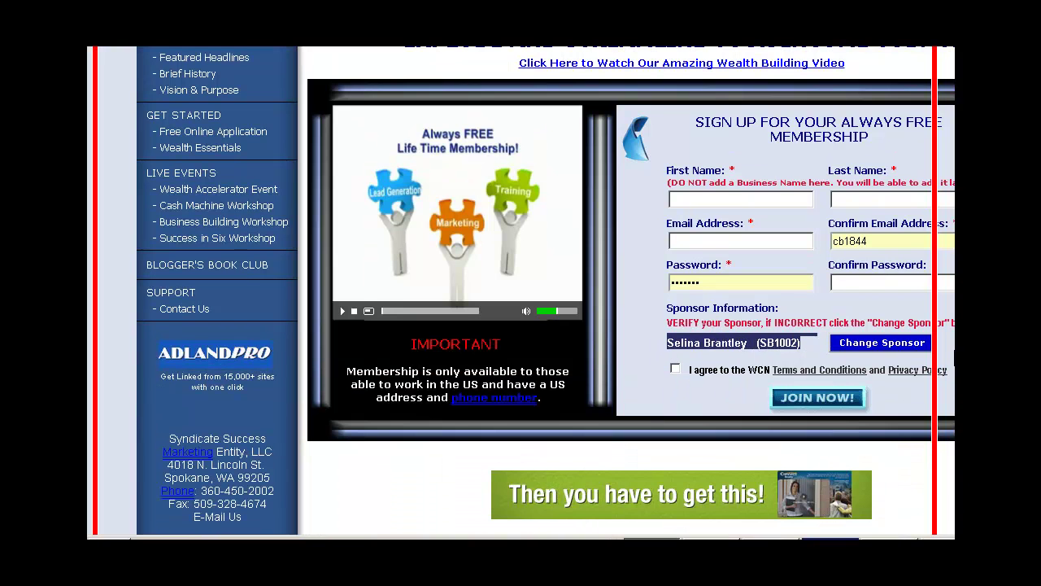
pyautogui.scroll(4, 830, 307)
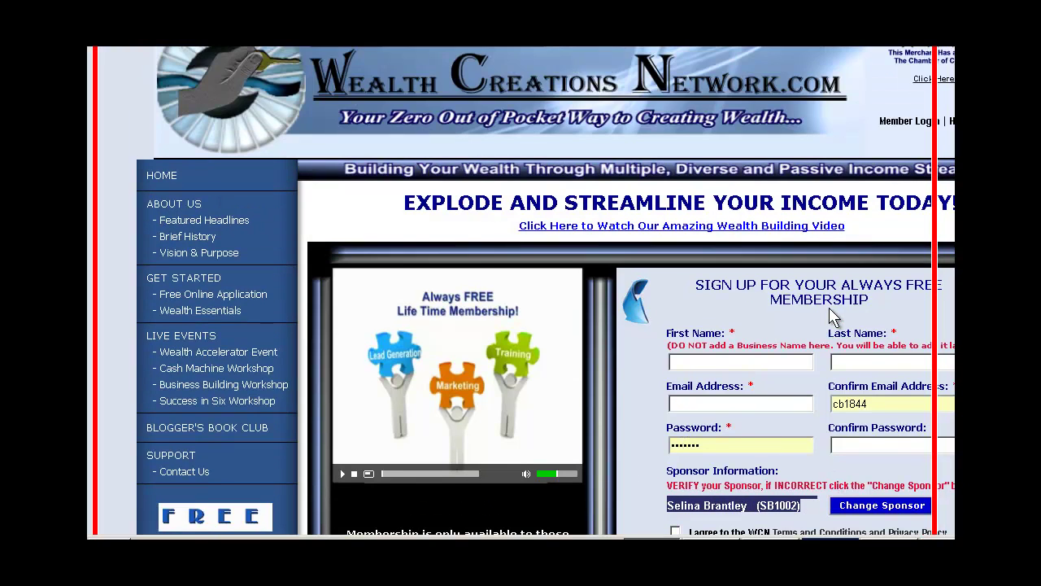
pyautogui.hotkey('alt', 'Tab')
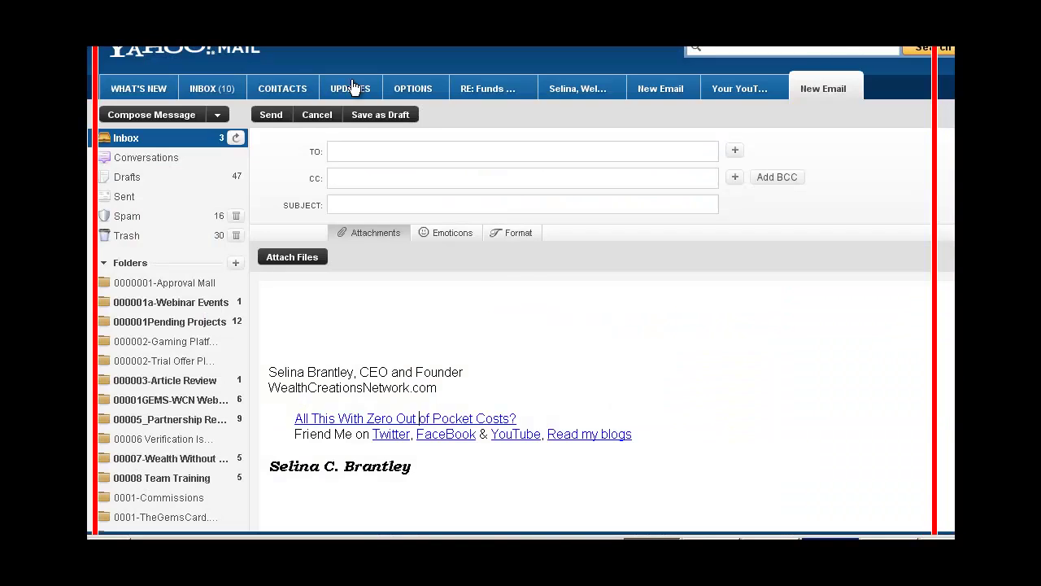
# Test the Twitter and FaceBook signature links, opening each profile in a new tab
pyautogui.rightClick(391, 433)
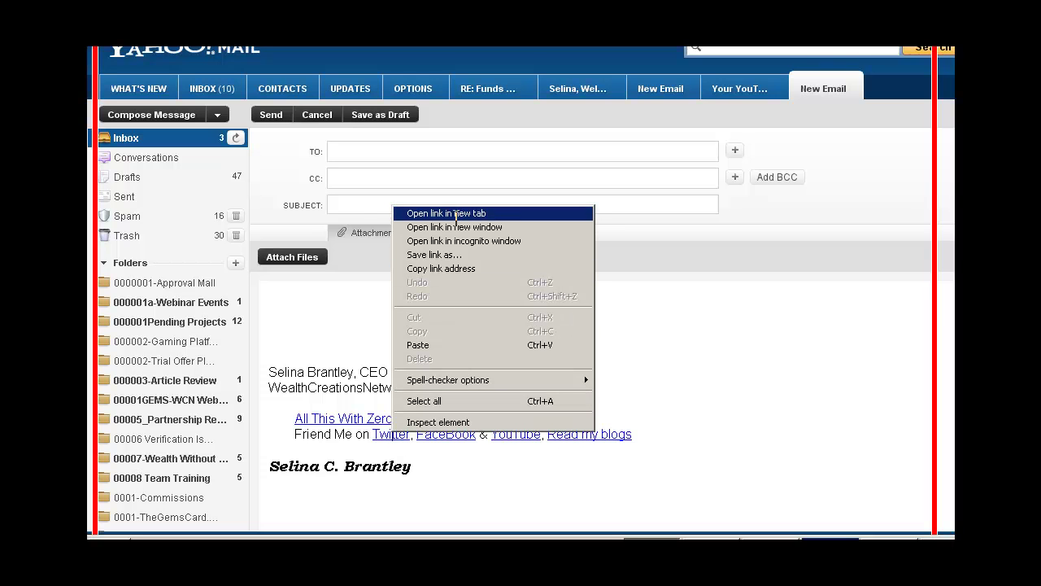
pyautogui.click(454, 213)
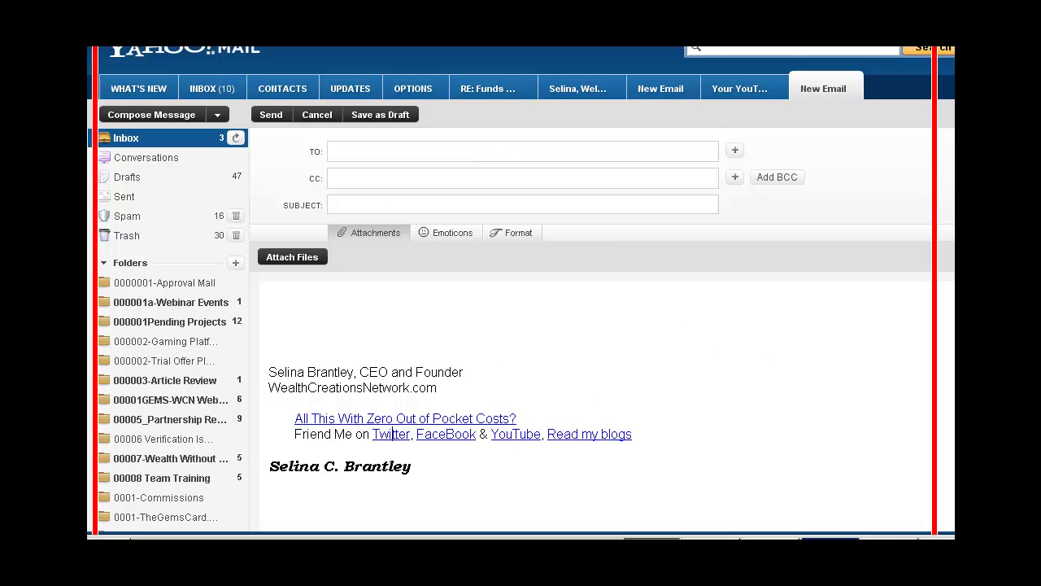
pyautogui.hotkey('ctrl', 'Tab')
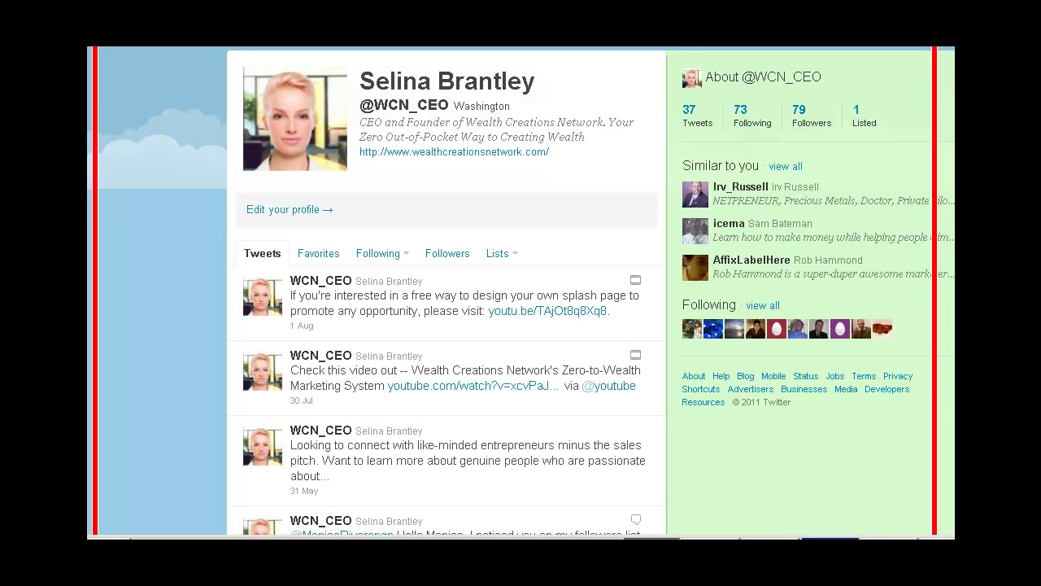
pyautogui.hotkey('ctrl', 'Tab')
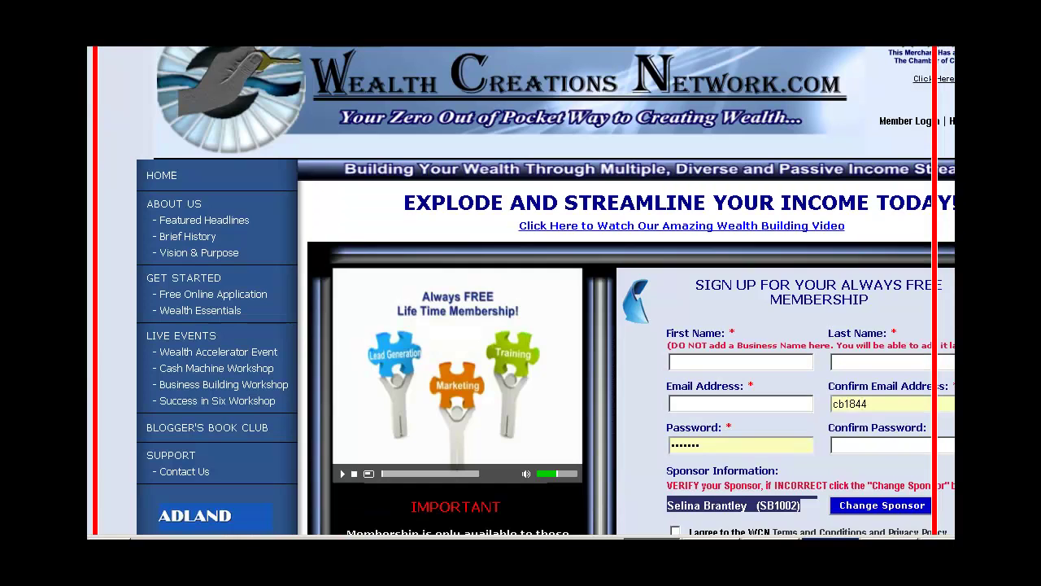
pyautogui.hotkey('ctrl', 'Tab')
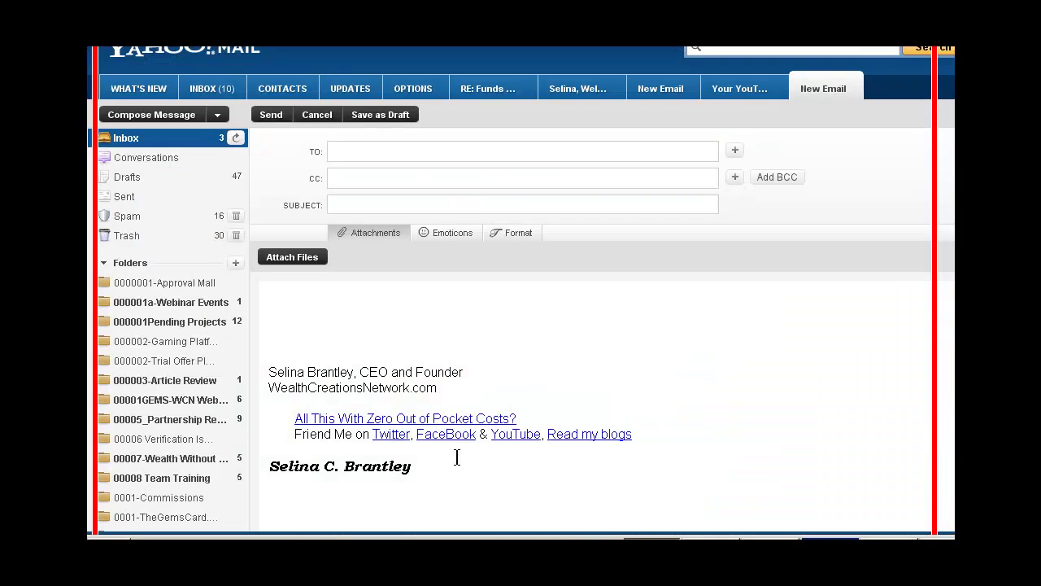
pyautogui.rightClick(446, 437)
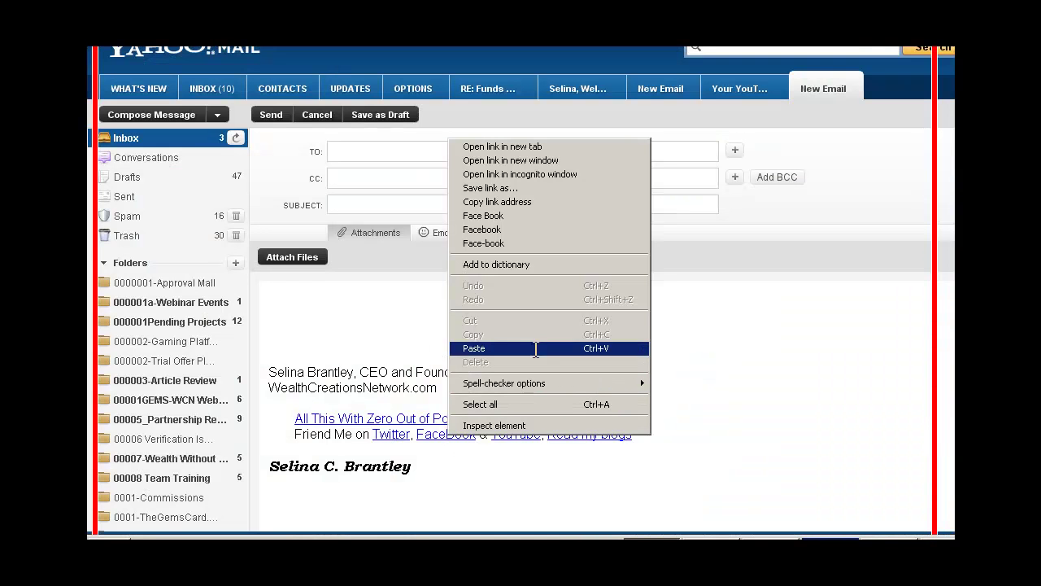
pyautogui.click(521, 146)
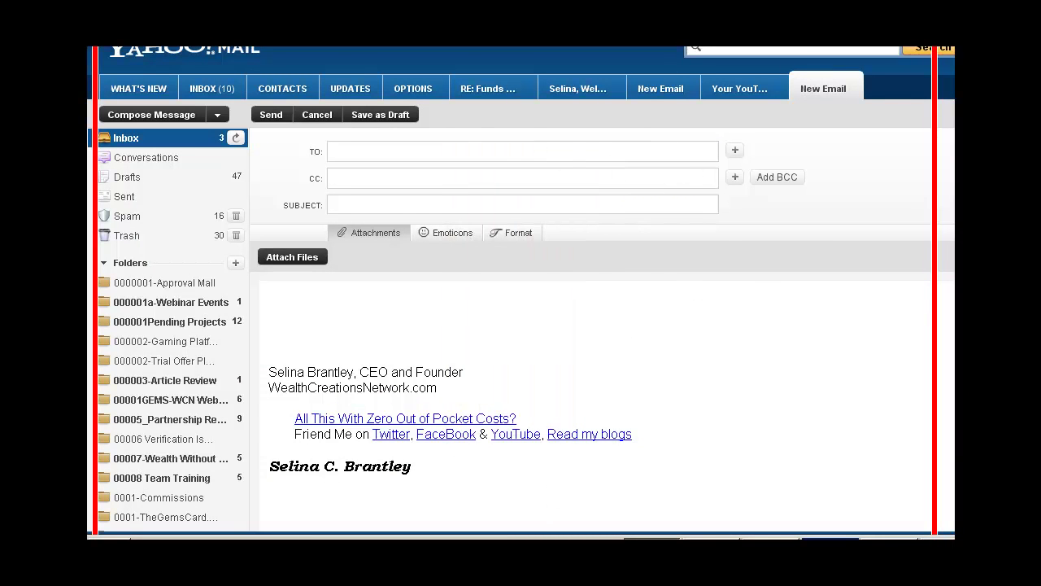
pyautogui.hotkey('ctrl', 'Tab')
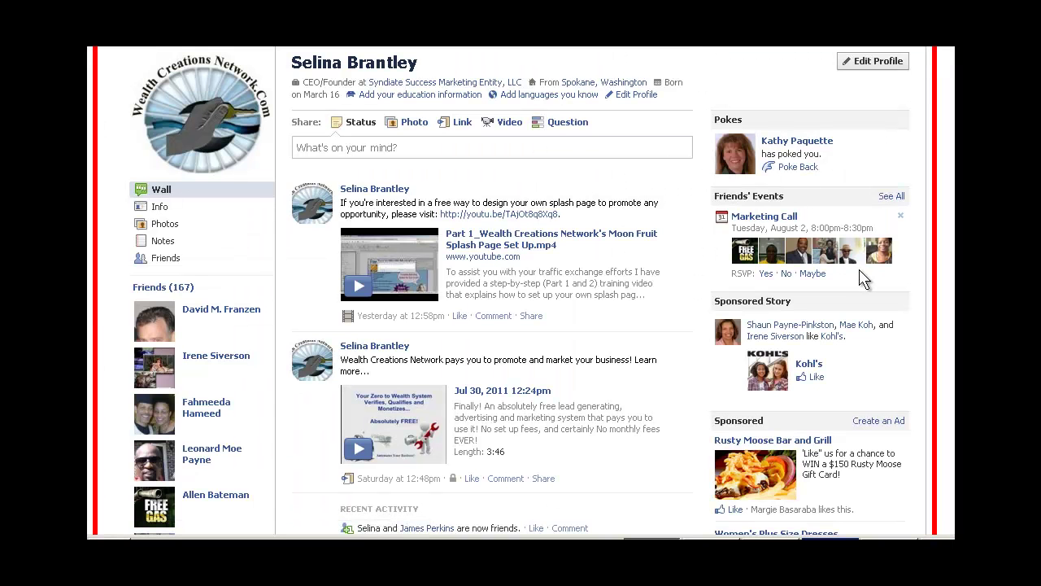
pyautogui.hotkey('ctrl', 'Tab')
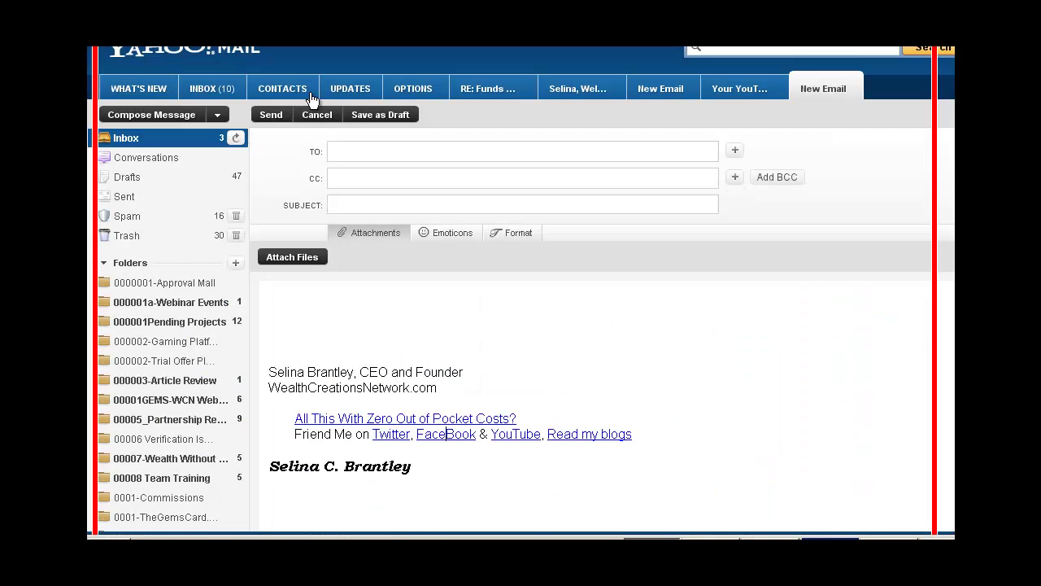
# Open the Read my blogs link to confirm it shows the HubPages article
pyautogui.rightClick(599, 437)
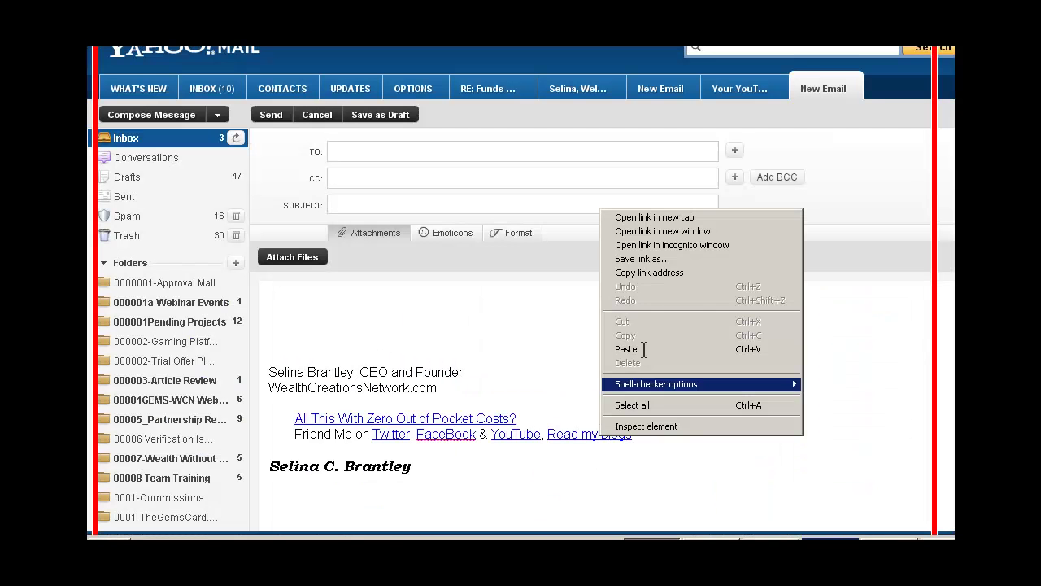
pyautogui.click(663, 217)
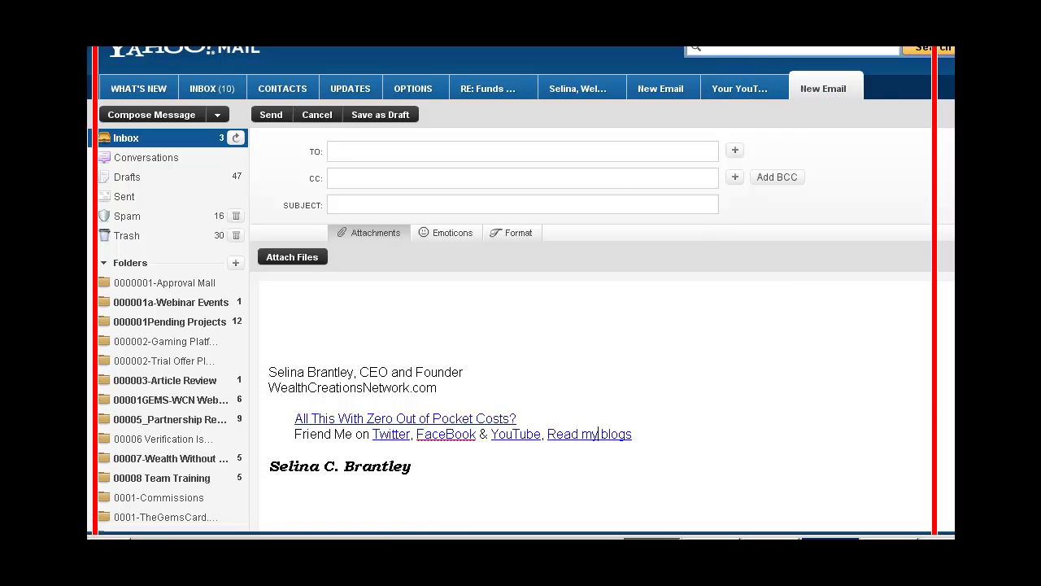
pyautogui.hotkey('ctrl', 'Tab')
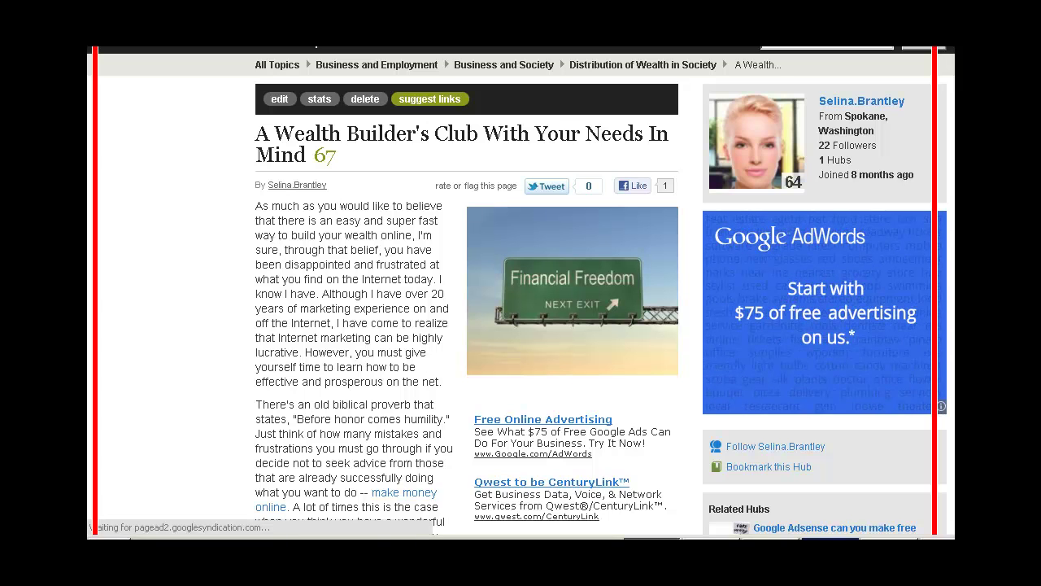
# Leave the HubPages article and return to the Yahoo Mail compose tab
pyautogui.click(315, 47)
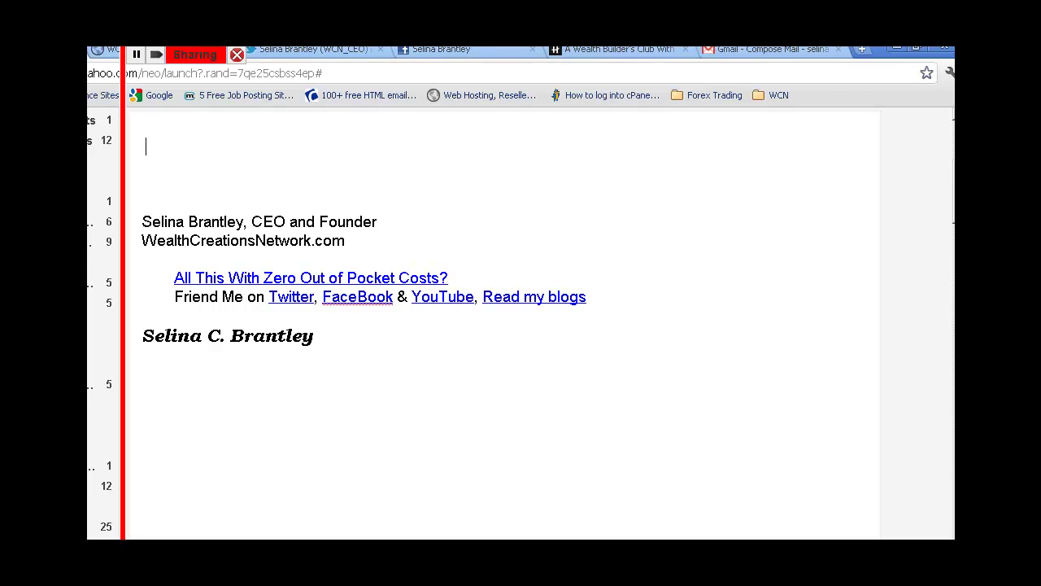
# Open the Options menu beside Sign Out in the Yahoo Mail header
pyautogui.scroll(5, 681, 341)
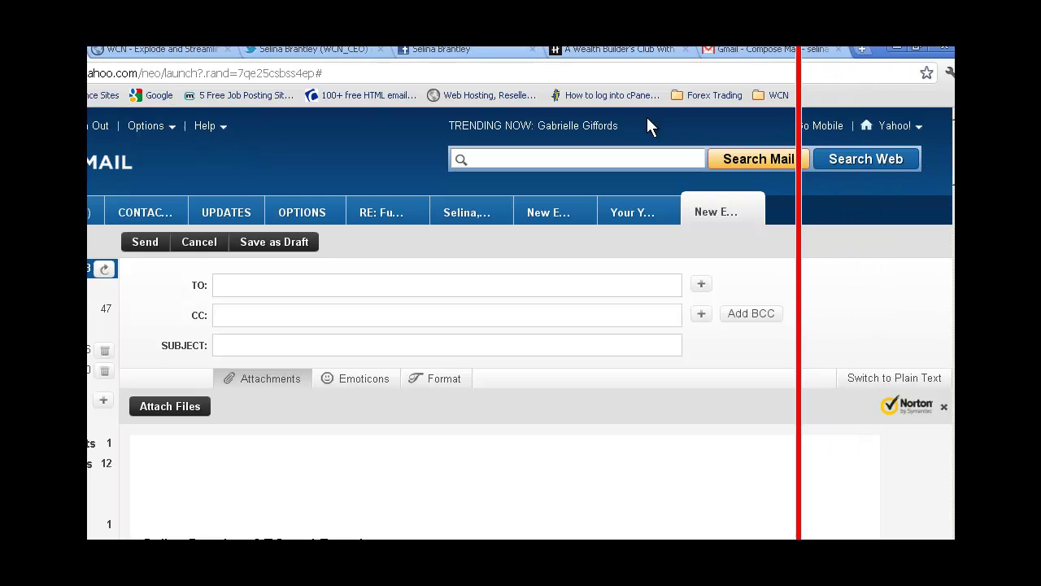
pyautogui.click(169, 129)
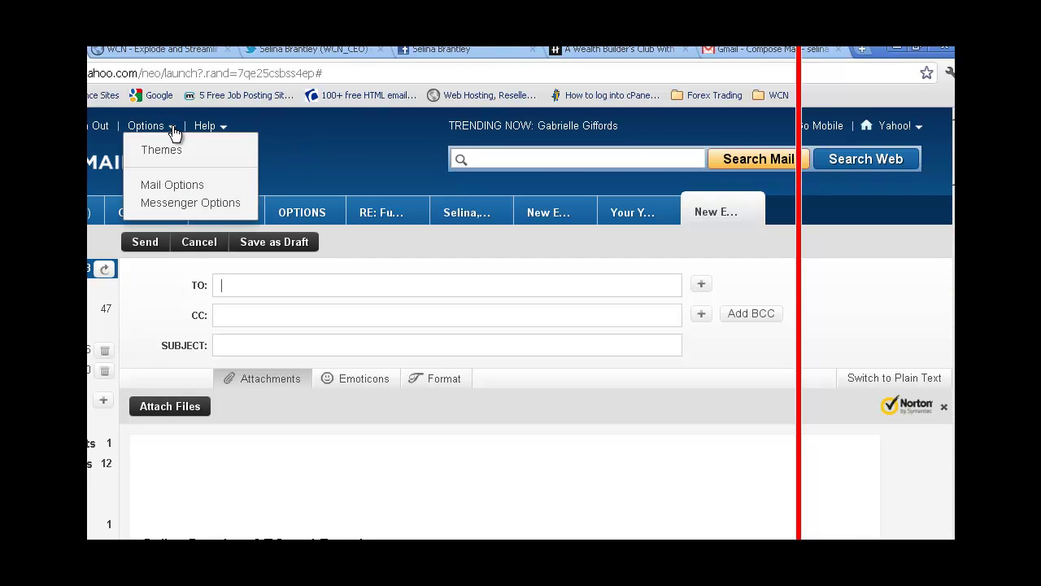
# Open Mail Options at the Signature section, save the signature changes, and go to General
pyautogui.click(178, 192)
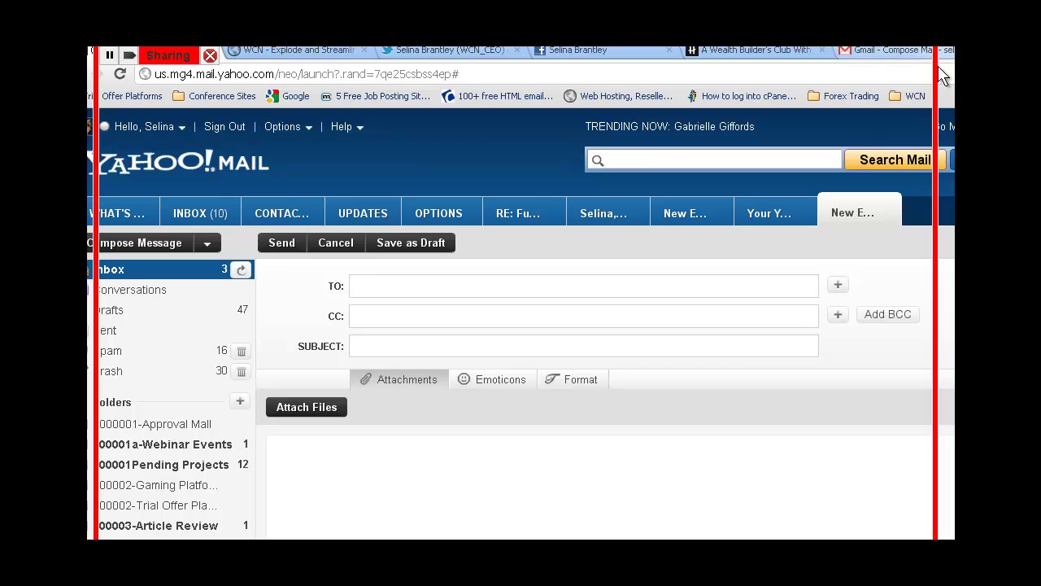
pyautogui.click(288, 128)
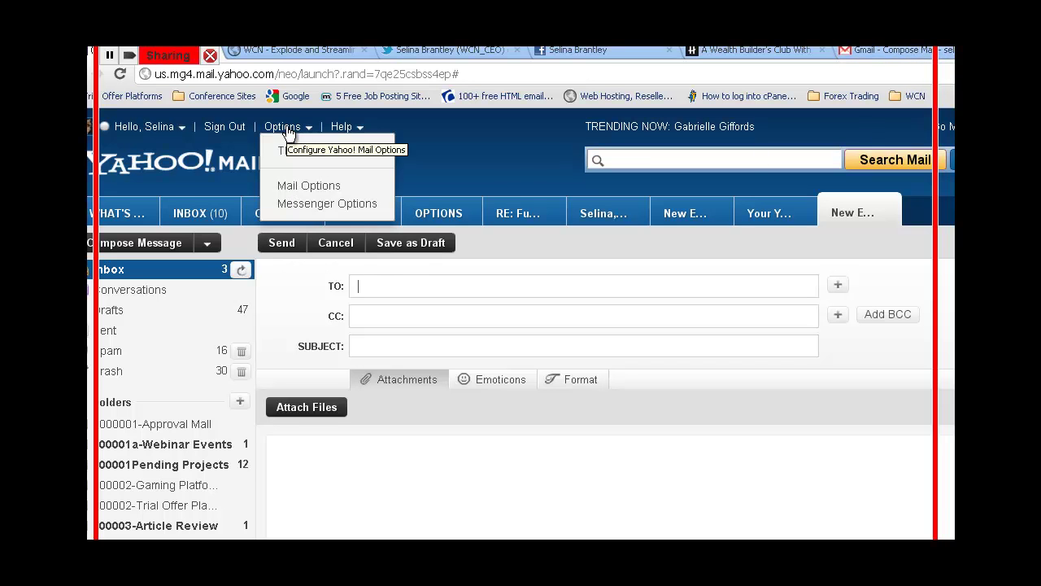
pyautogui.click(309, 188)
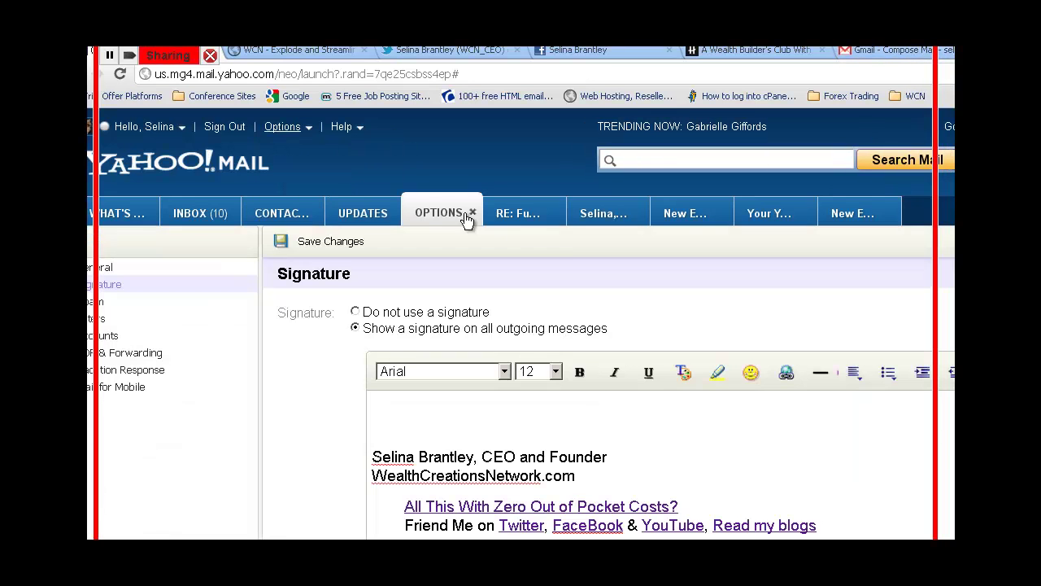
pyautogui.click(100, 268)
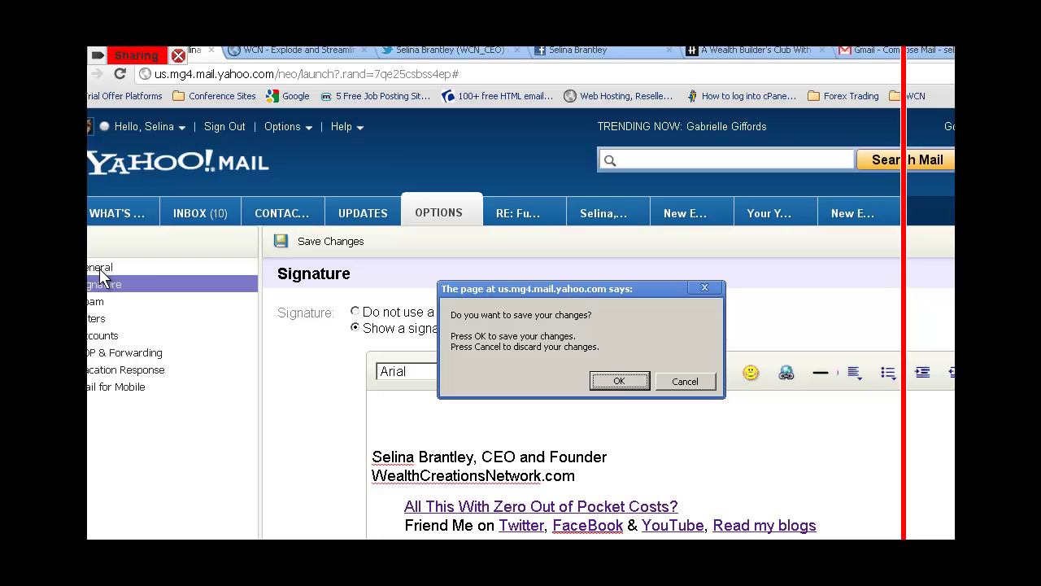
pyautogui.click(619, 381)
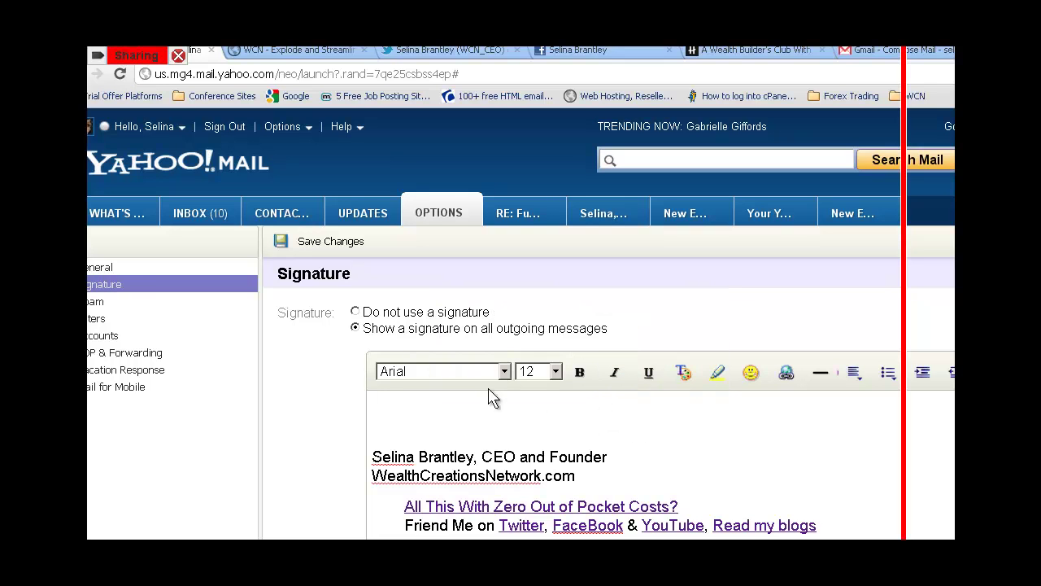
pyautogui.click(92, 270)
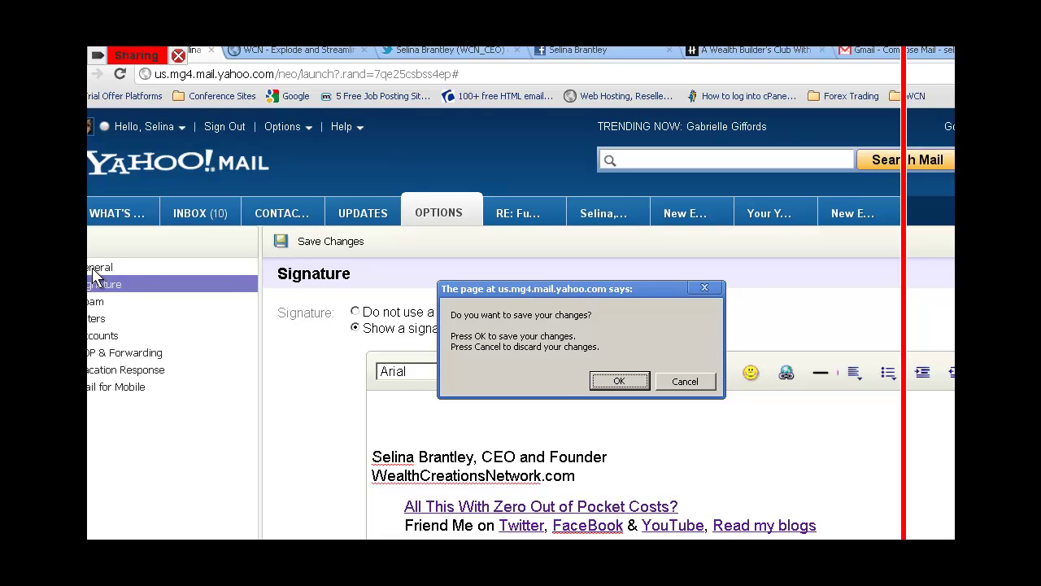
# Save changes, return to Signature settings, and select the entire signature text
pyautogui.click(619, 382)
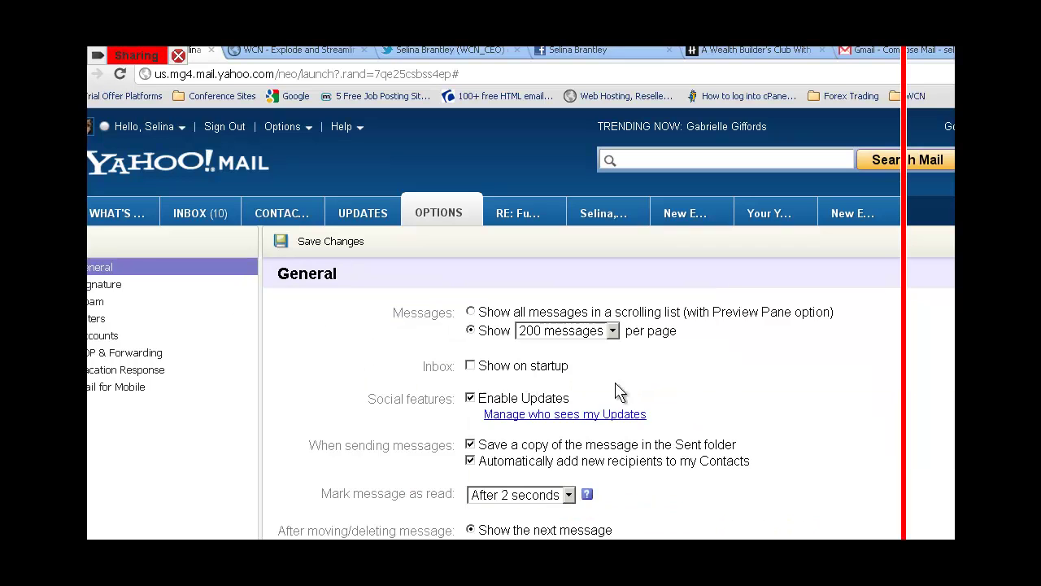
pyautogui.click(103, 290)
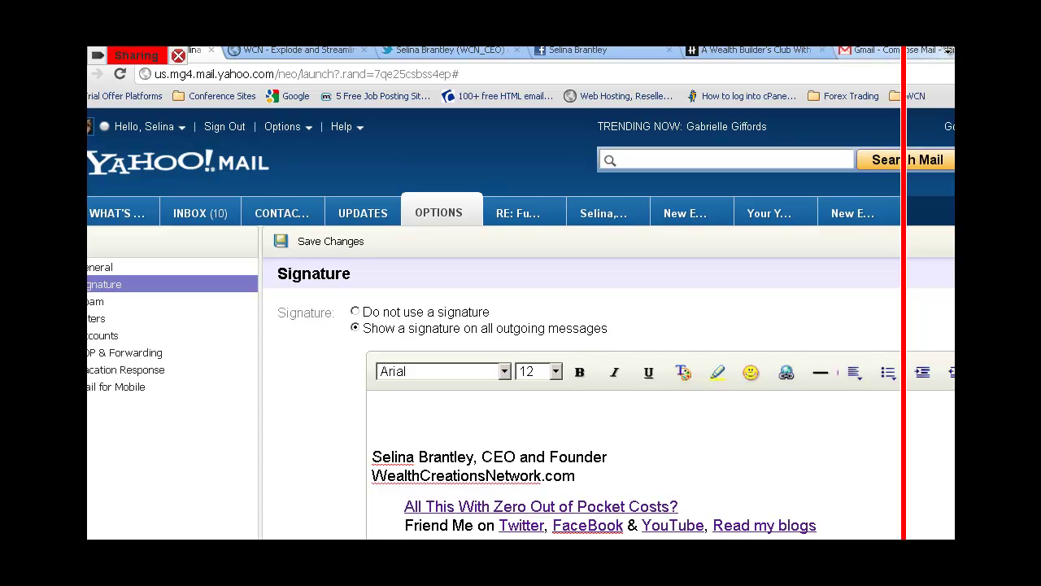
pyautogui.moveTo(947, 54)
pyautogui.mouseDown()
pyautogui.moveTo(948, 11)
pyautogui.moveTo(907, 29)
pyautogui.mouseUp()
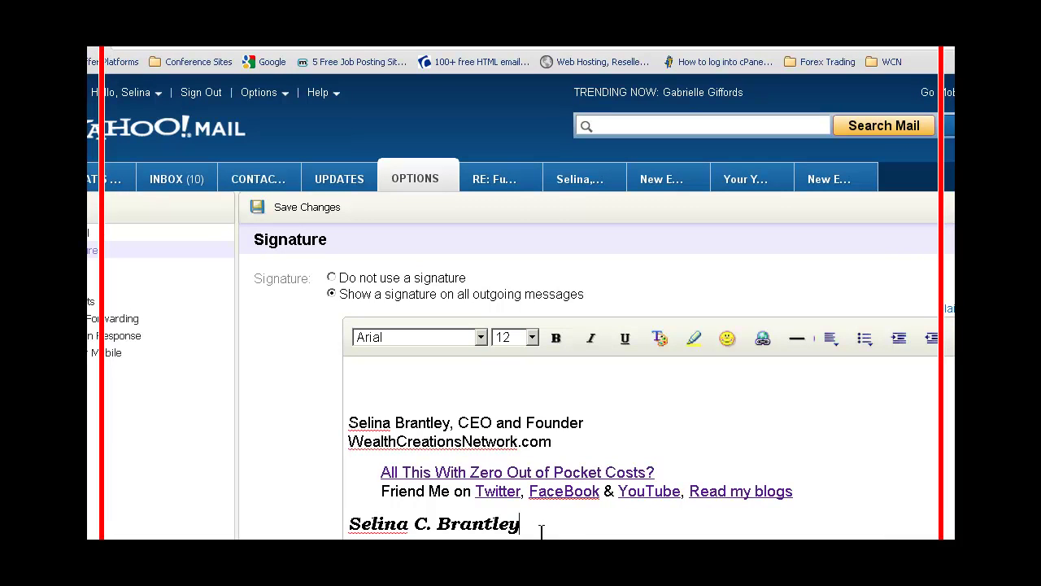
pyautogui.moveTo(541, 530); pyautogui.dragTo(358, 407)
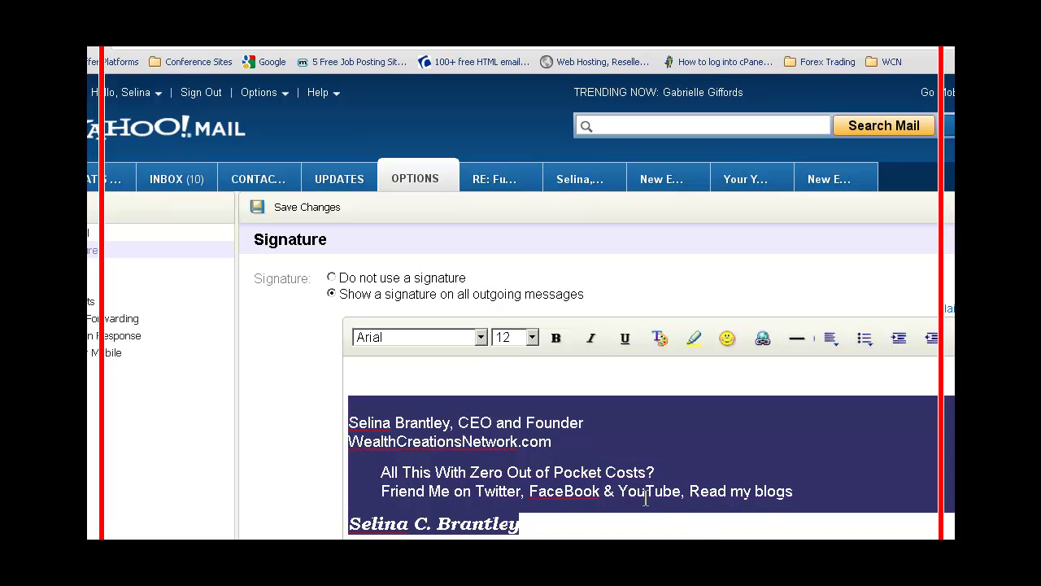
# Bring up the Notepad links list and reposition it, after a brief Start-menu search for 'note'
pyautogui.hotkey('alt', 'Tab')
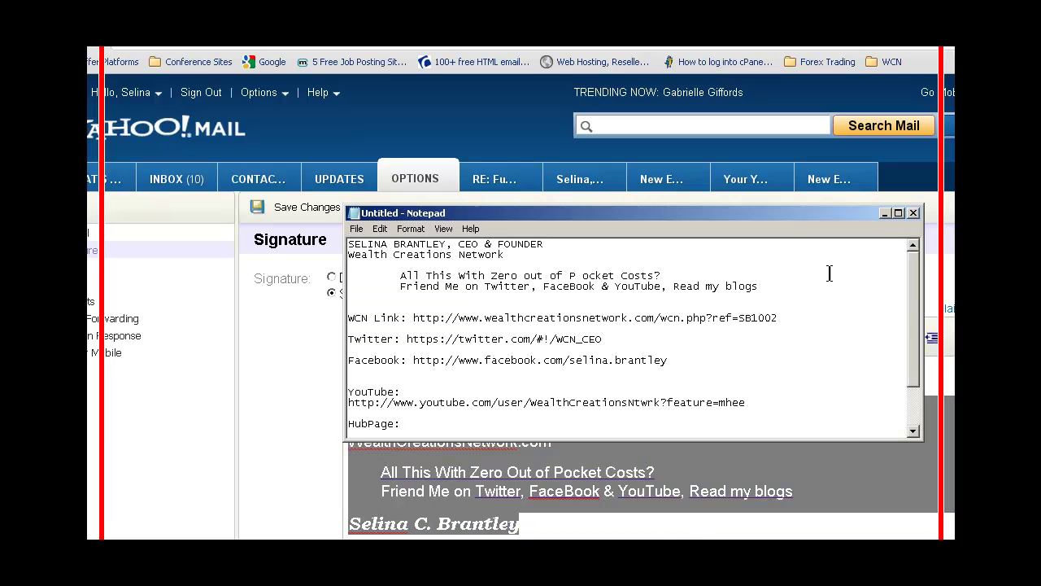
pyautogui.moveTo(713, 218); pyautogui.dragTo(844, 117)
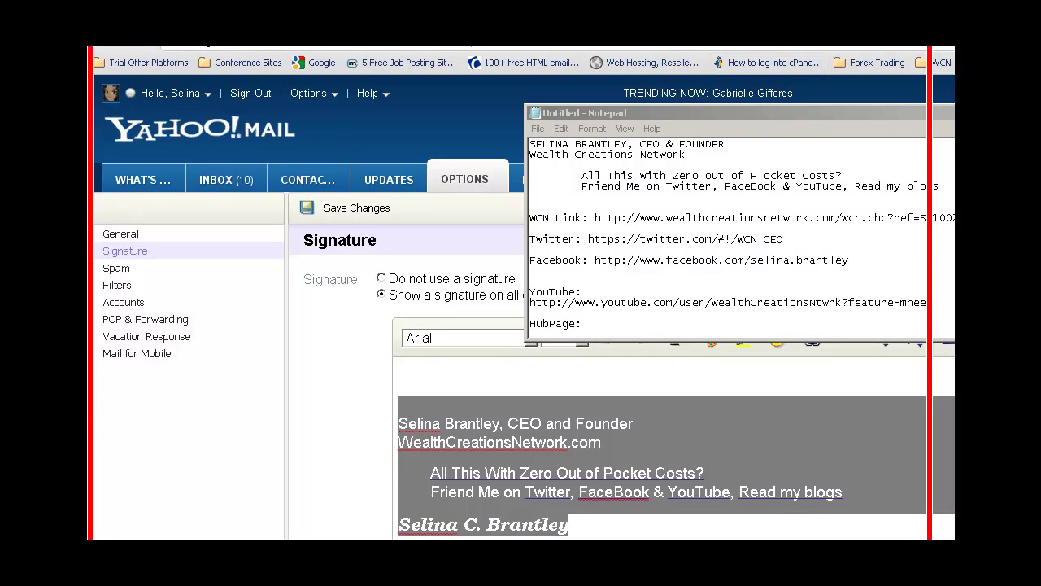
pyautogui.press('super')
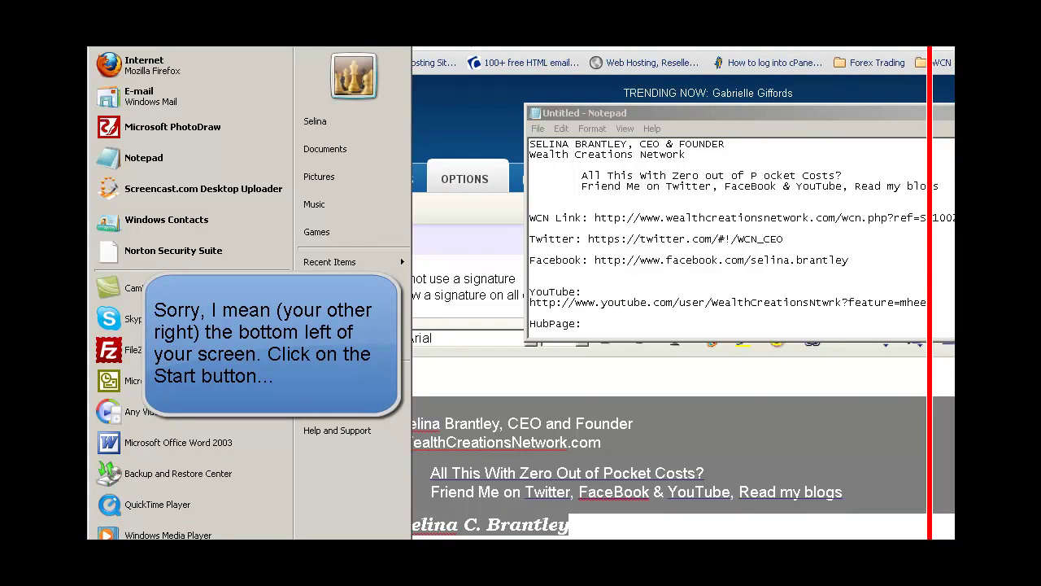
pyautogui.write('note')
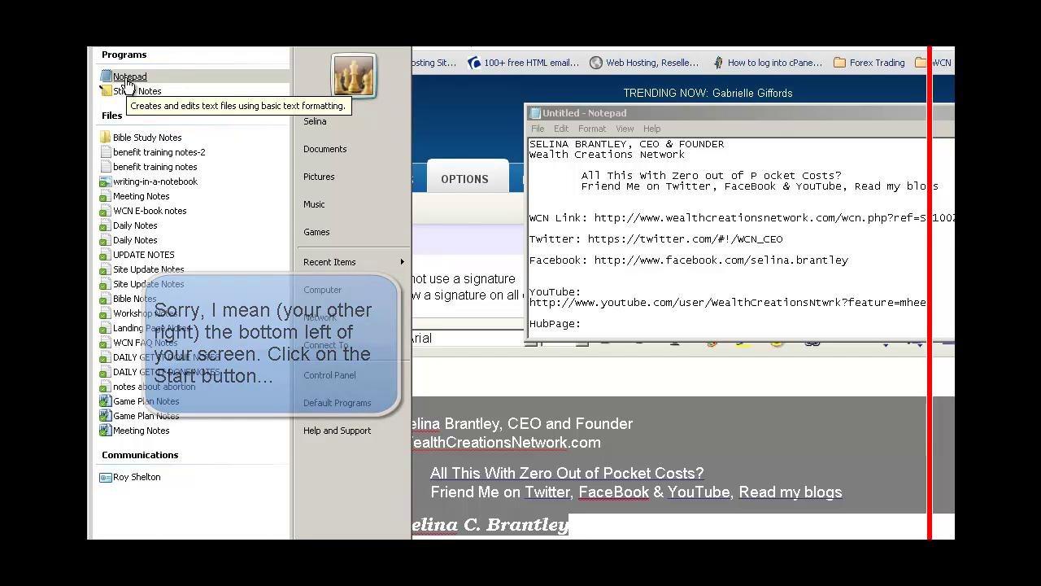
pyautogui.press('Escape')
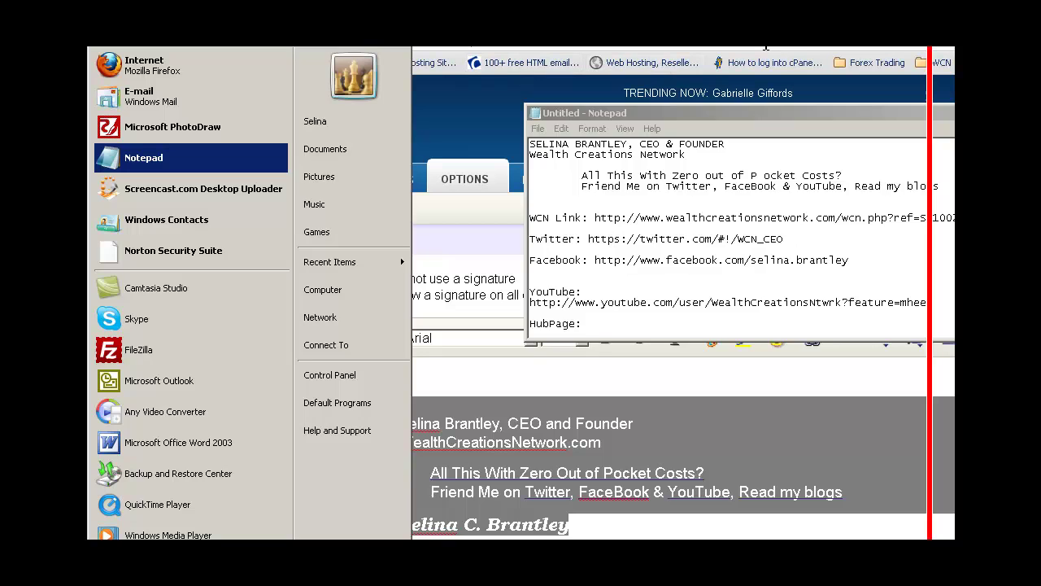
pyautogui.click(838, 366)
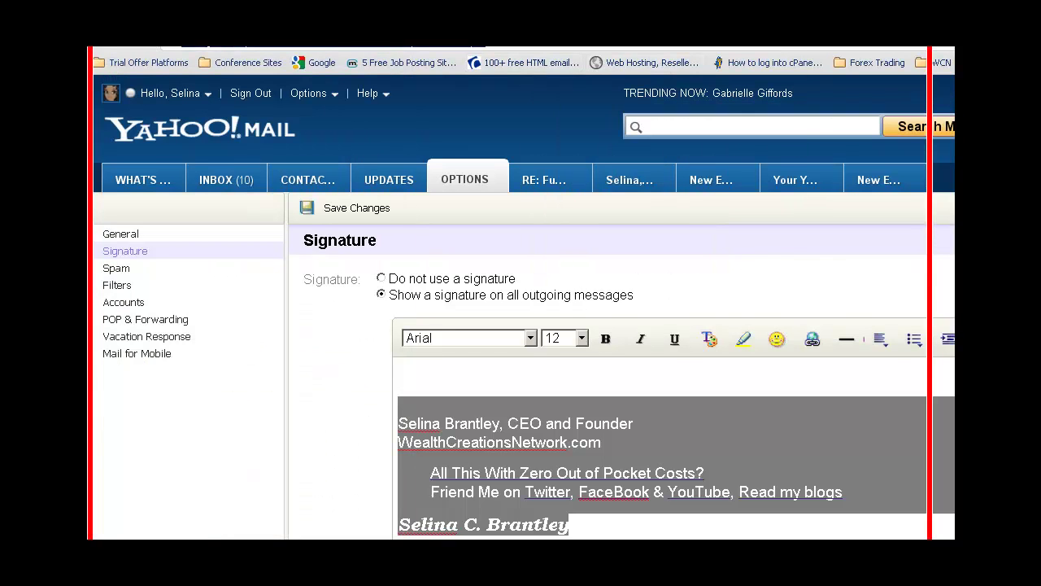
# Move the Notepad links list left and highlight the WCN link address
pyautogui.hotkey('alt', 'Tab')
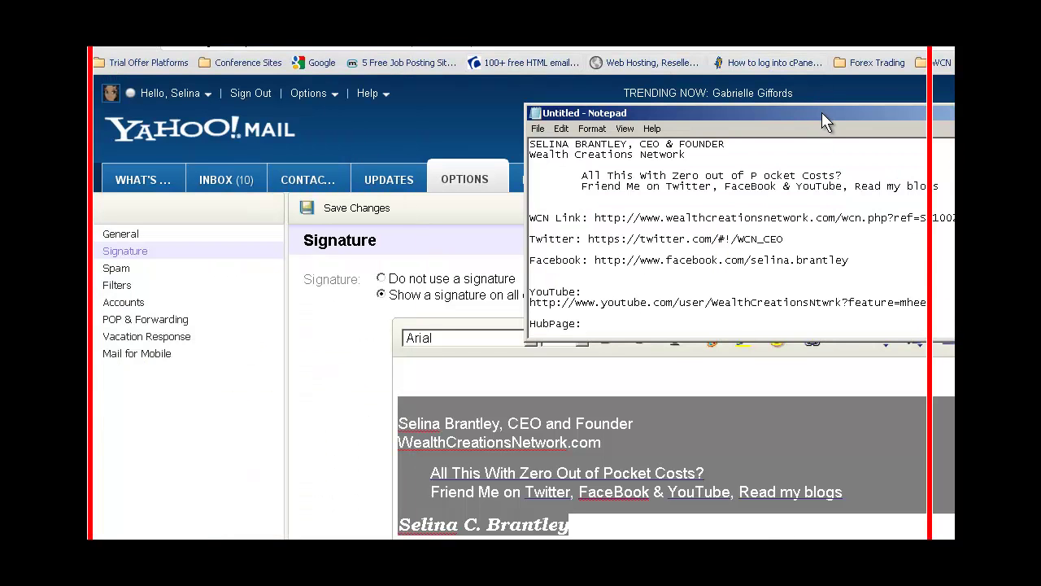
pyautogui.moveTo(821, 112); pyautogui.dragTo(618, 106)
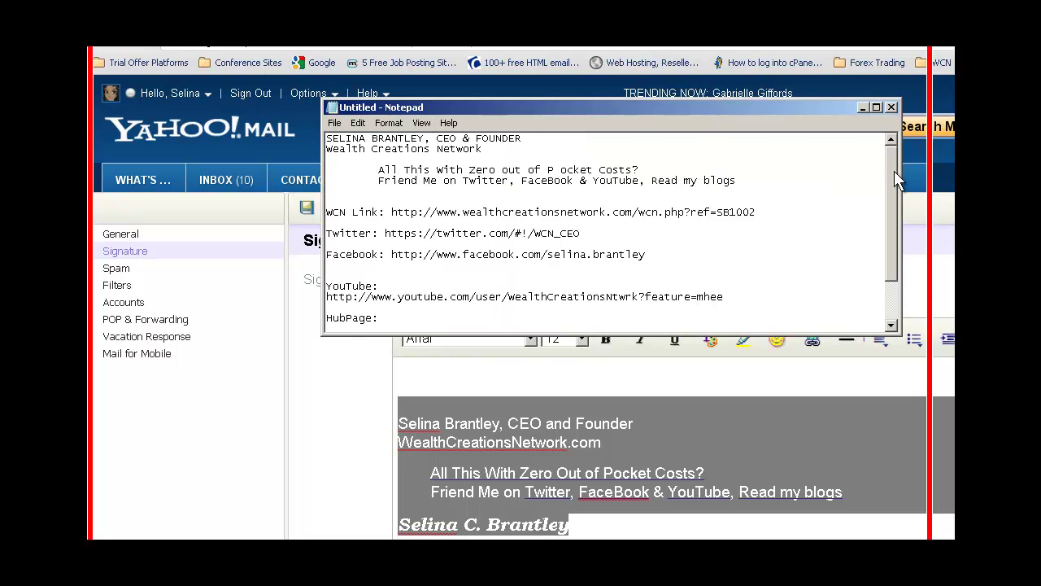
pyautogui.moveTo(894, 179)
pyautogui.mouseDown()
pyautogui.moveTo(893, 213)
pyautogui.moveTo(892, 184)
pyautogui.mouseUp()
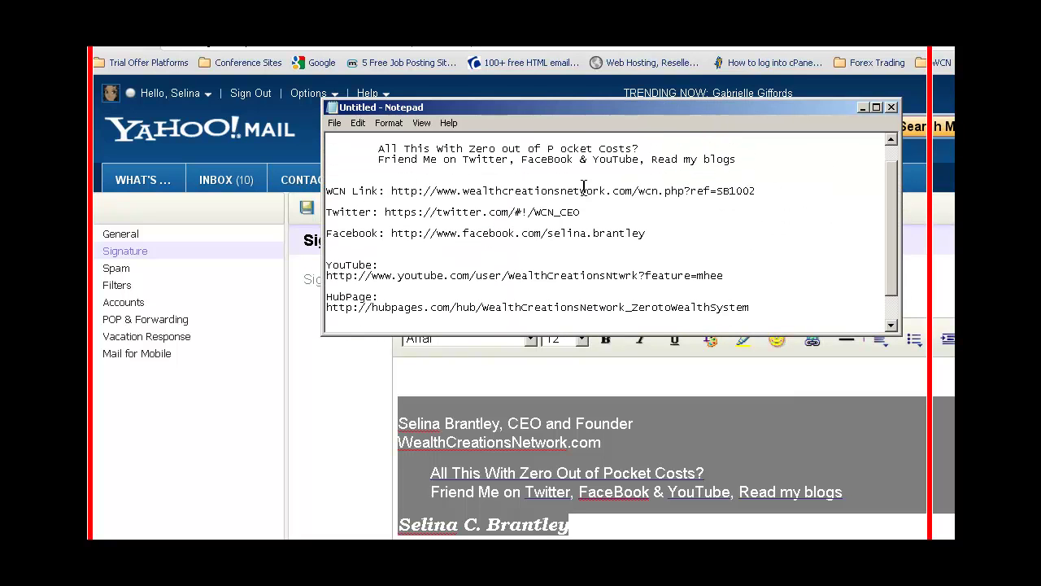
pyautogui.moveTo(758, 190); pyautogui.dragTo(333, 192)
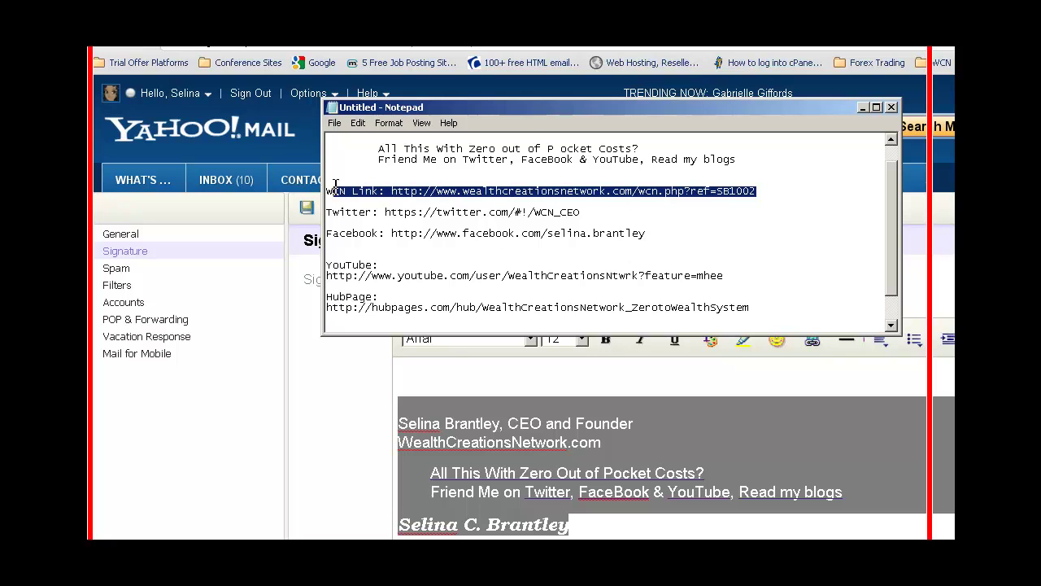
pyautogui.click(763, 242)
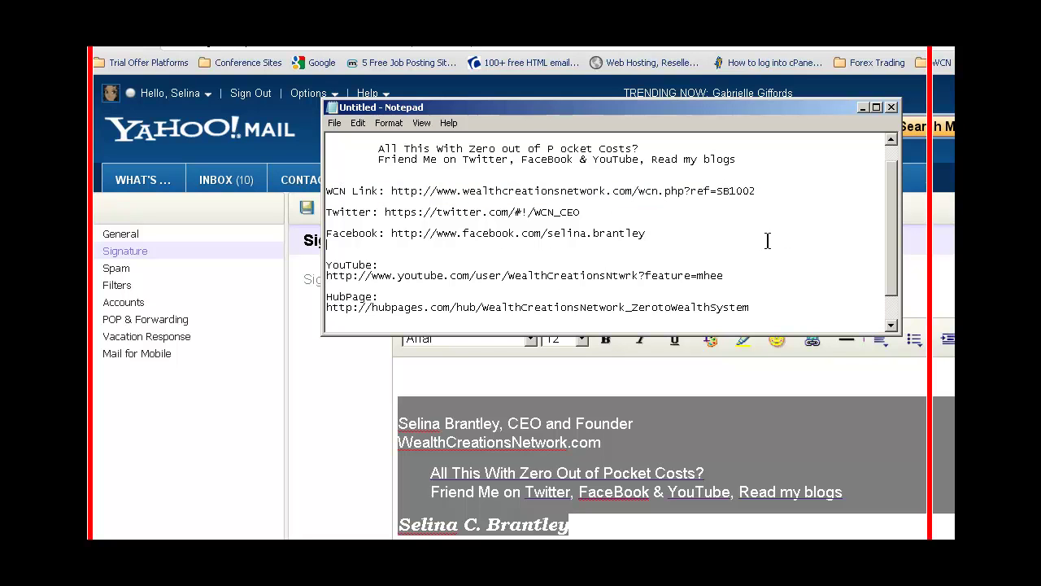
# In the WCN Admin Panel, search for the member by their user ID
pyautogui.hotkey('alt', 'Tab')
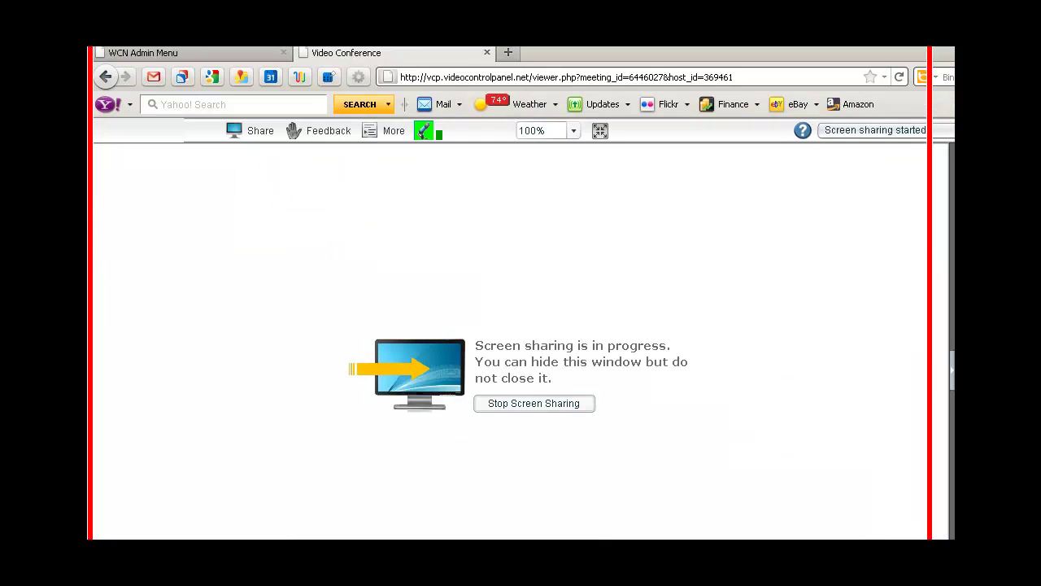
pyautogui.click(177, 51)
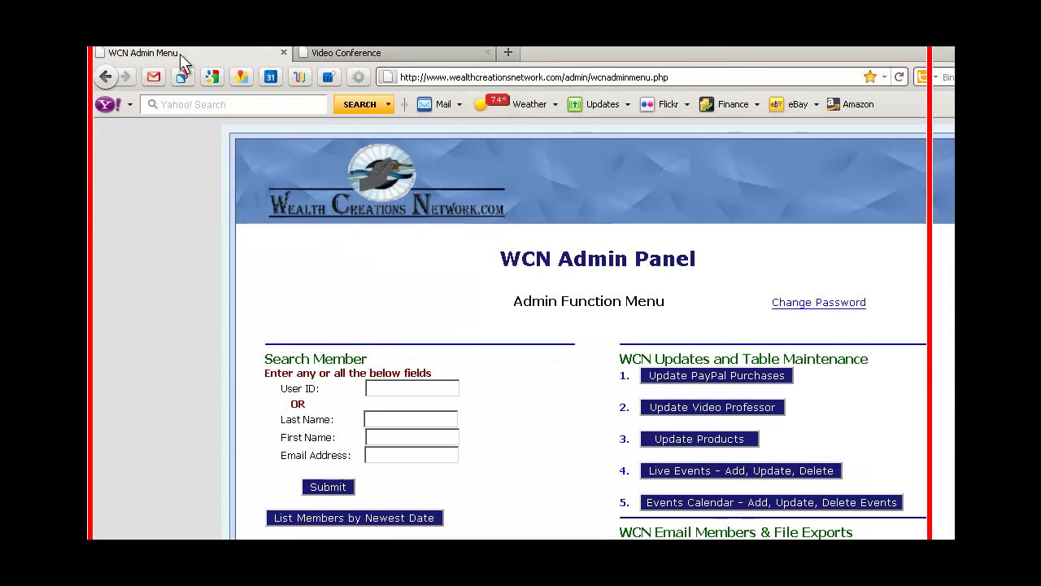
pyautogui.click(404, 388)
pyautogui.write('sb')
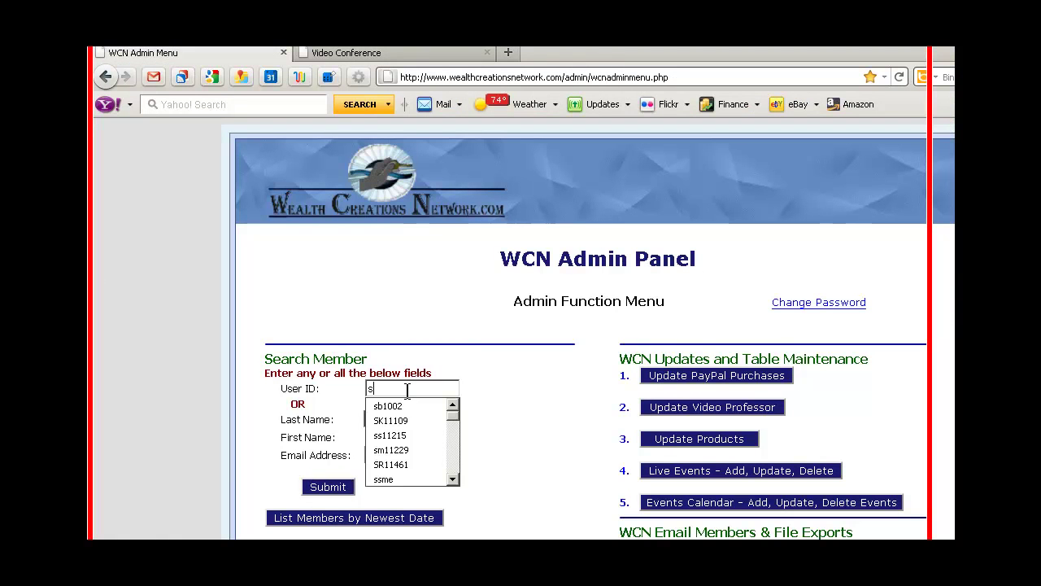
pyautogui.click(395, 409)
pyautogui.click(345, 487)
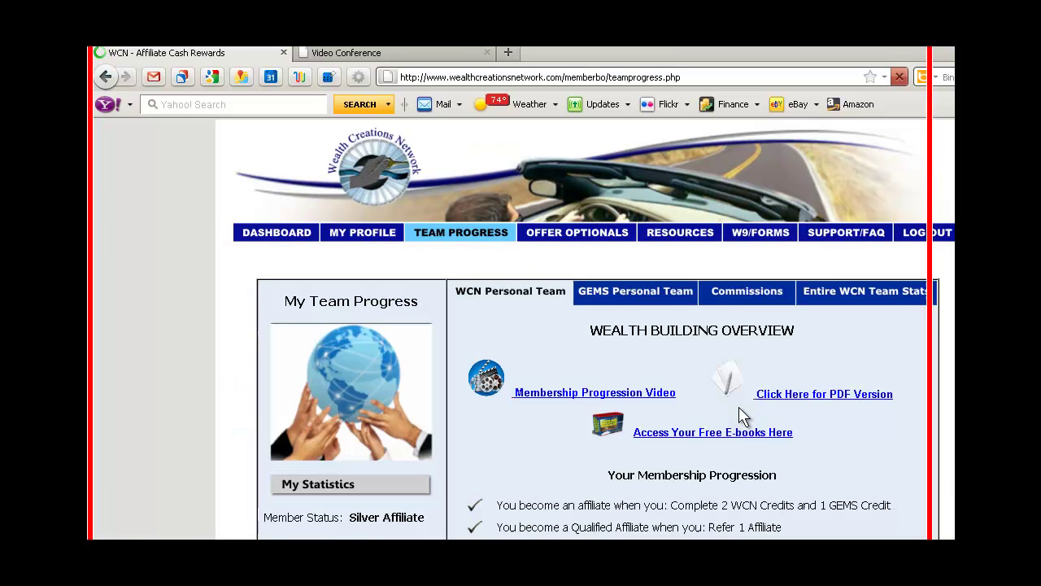
# Open the member DASHBOARD and select the WCN Referral Link address
pyautogui.click(275, 232)
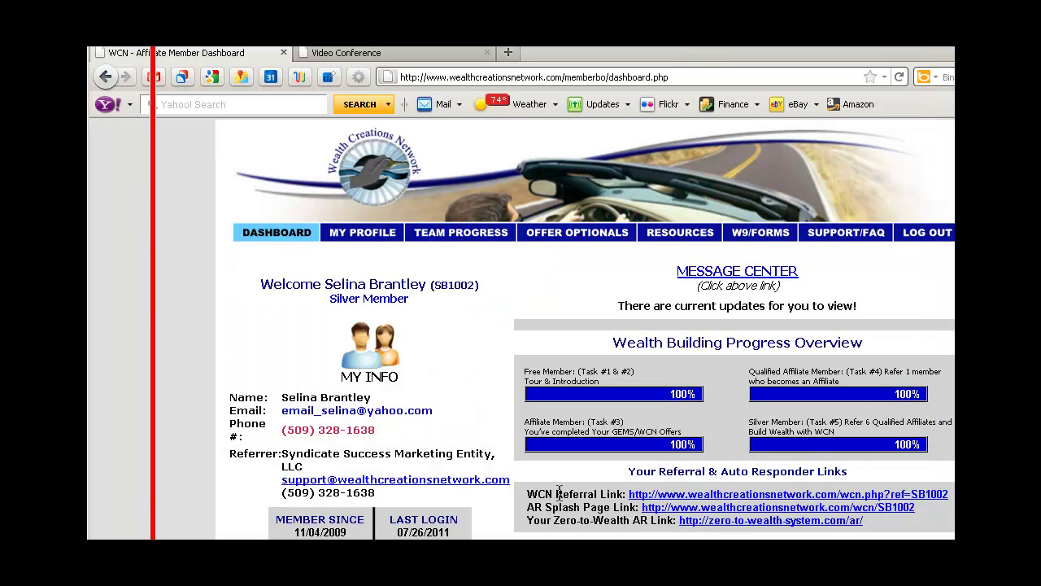
pyautogui.moveTo(950, 496); pyautogui.dragTo(626, 494)
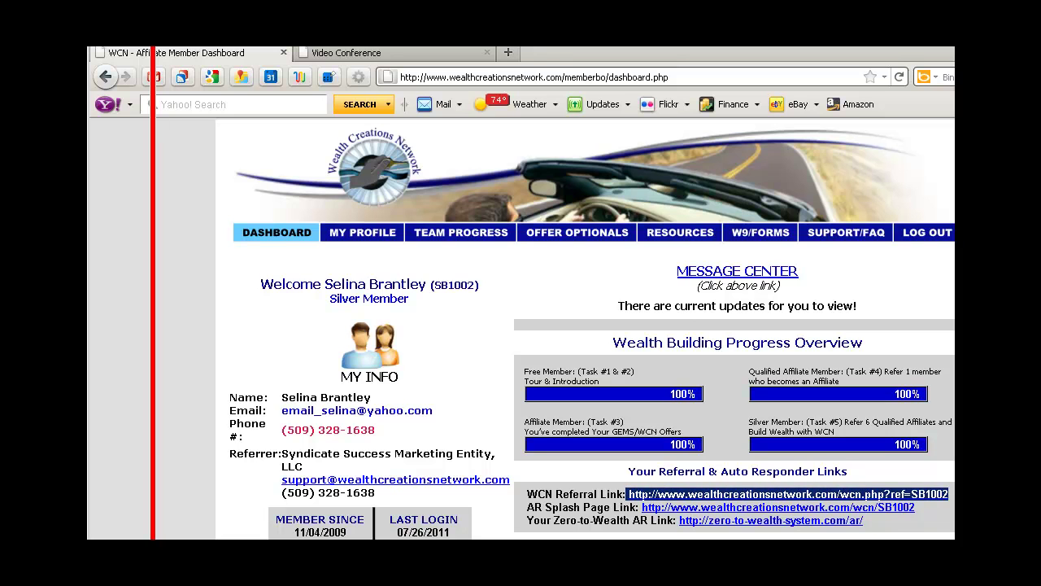
pyautogui.hotkey('alt', 'Tab')
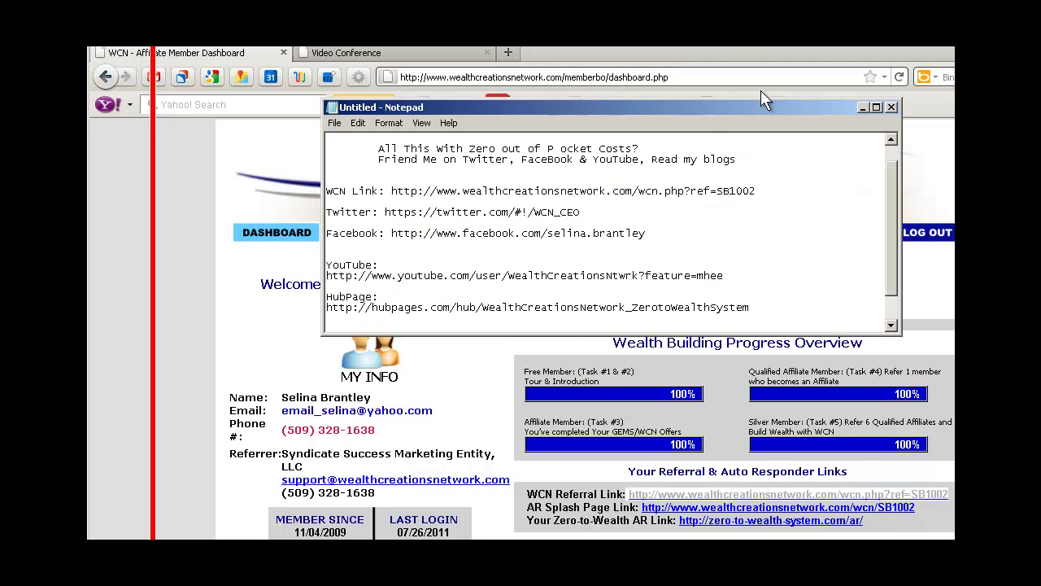
# Compare the saved Notepad links against the member dashboard's referral link
pyautogui.hotkey('alt', 'Tab')
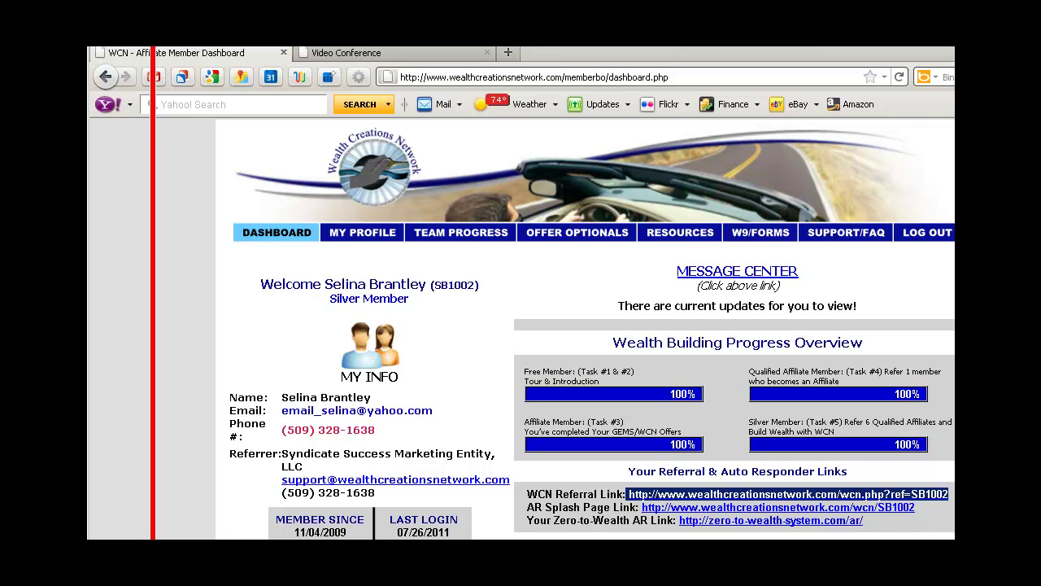
pyautogui.hotkey('alt', 'Tab')
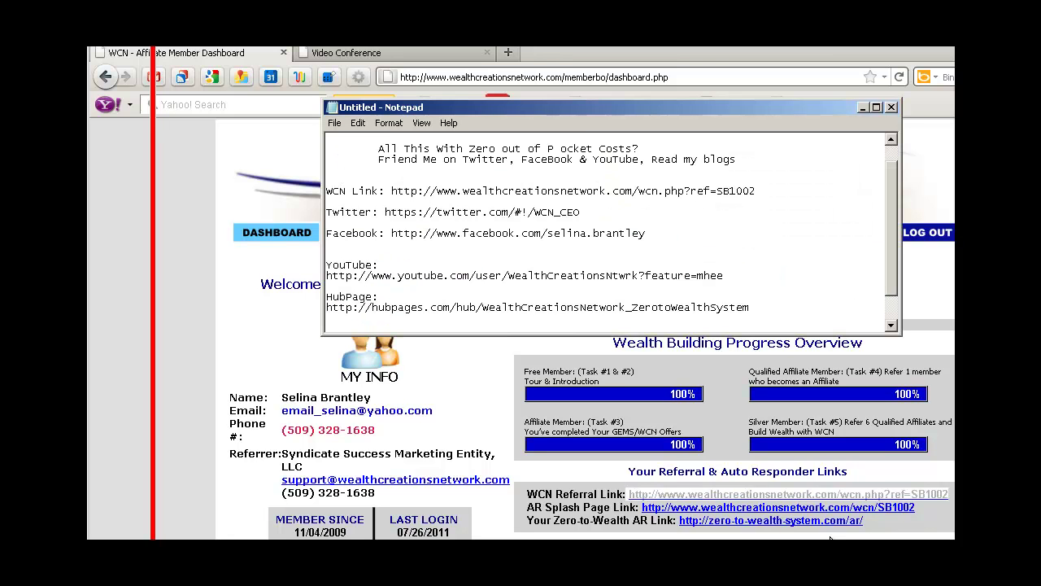
pyautogui.scroll(-1, 893, 260)
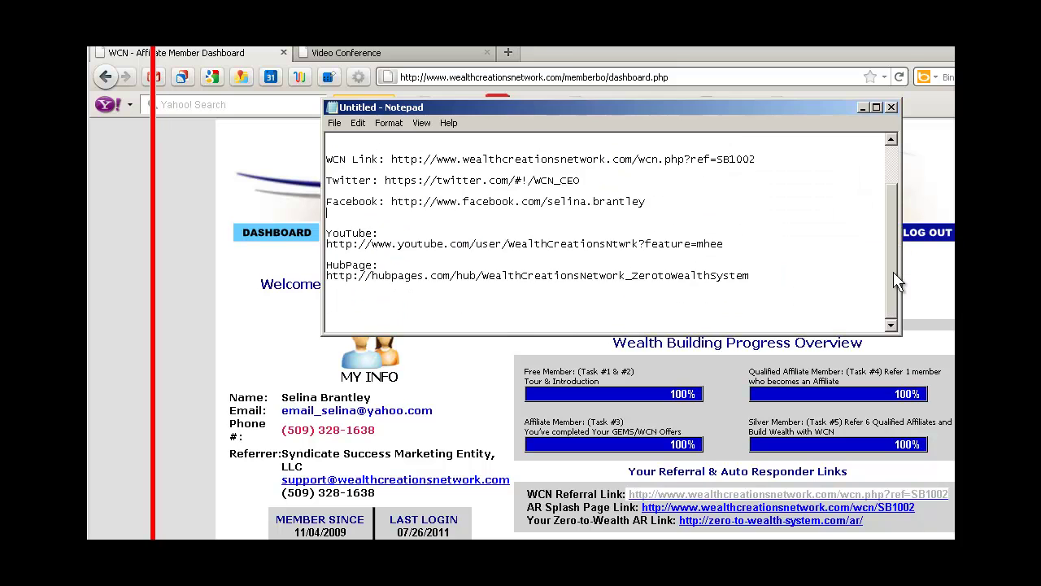
pyautogui.scroll(1, 893, 249)
pyautogui.scroll(-1, 892, 248)
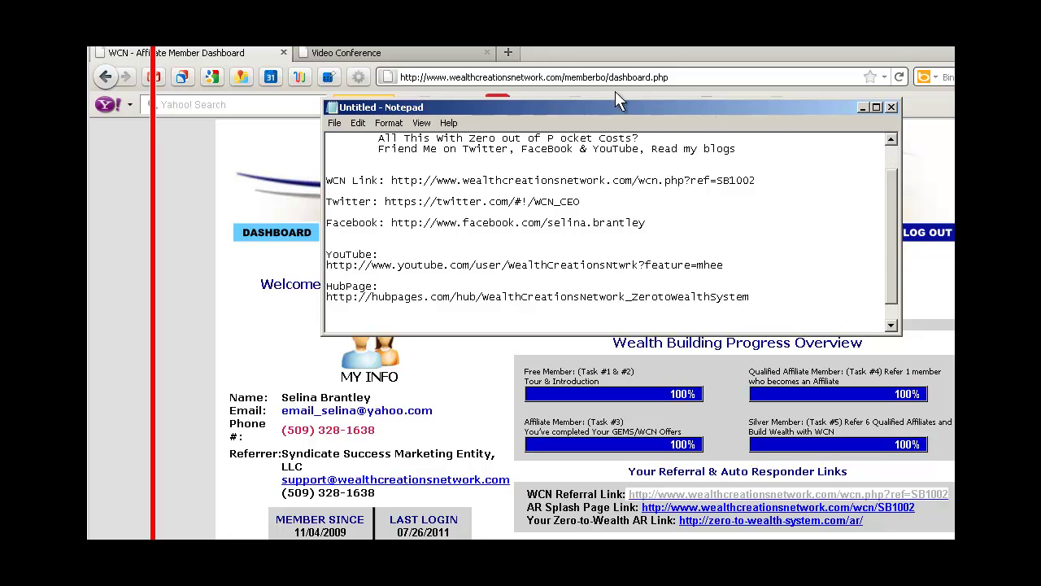
# Reposition the Notepad window so the Yahoo Mail signature settings show again
pyautogui.moveTo(601, 105); pyautogui.dragTo(611, 130)
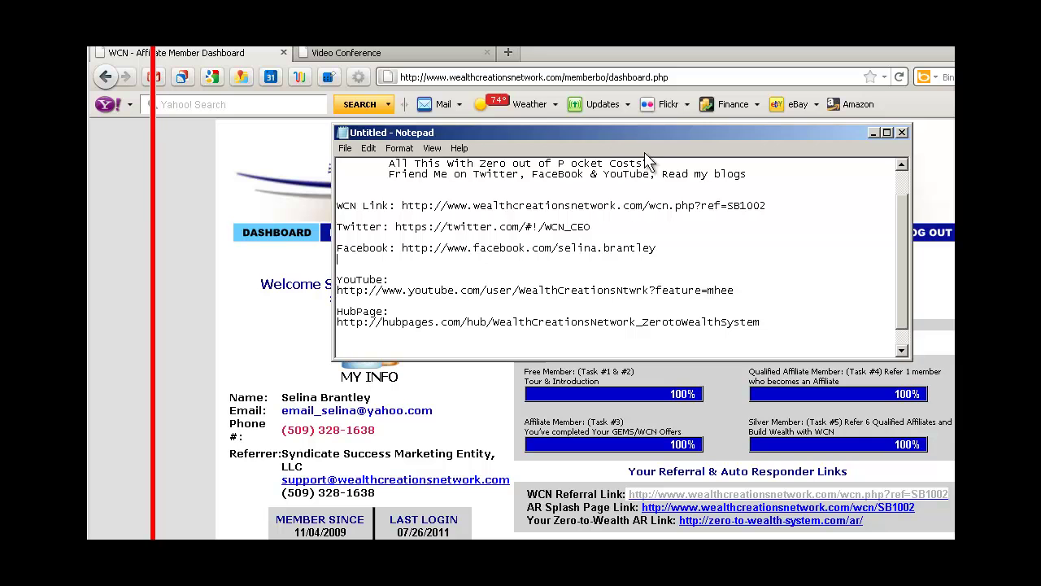
pyautogui.moveTo(627, 140); pyautogui.dragTo(670, 205)
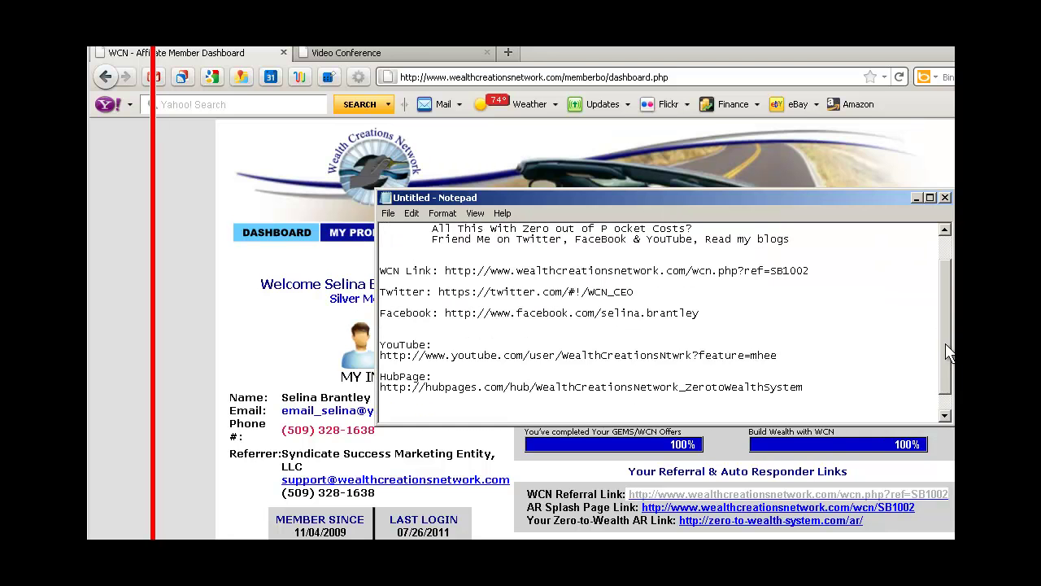
pyautogui.moveTo(945, 343); pyautogui.dragTo(941, 317)
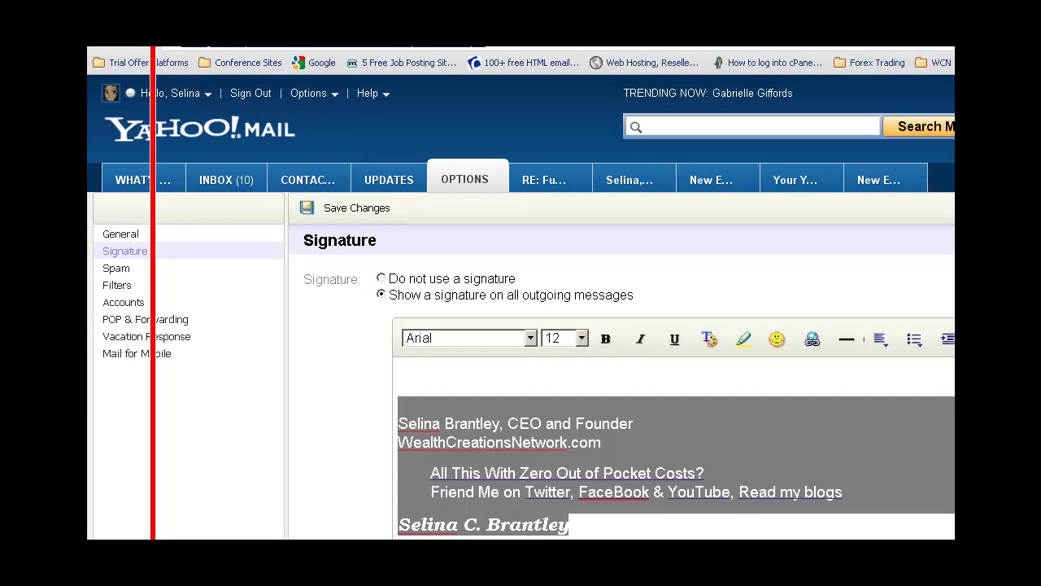
# Replace the old signature with the pasted name, company and tagline lines, plus the owner's full name
pyautogui.moveTo(679, 527)
pyautogui.mouseDown()
pyautogui.moveTo(567, 515)
pyautogui.moveTo(425, 417)
pyautogui.moveTo(398, 425)
pyautogui.mouseUp()
pyautogui.press('Delete')
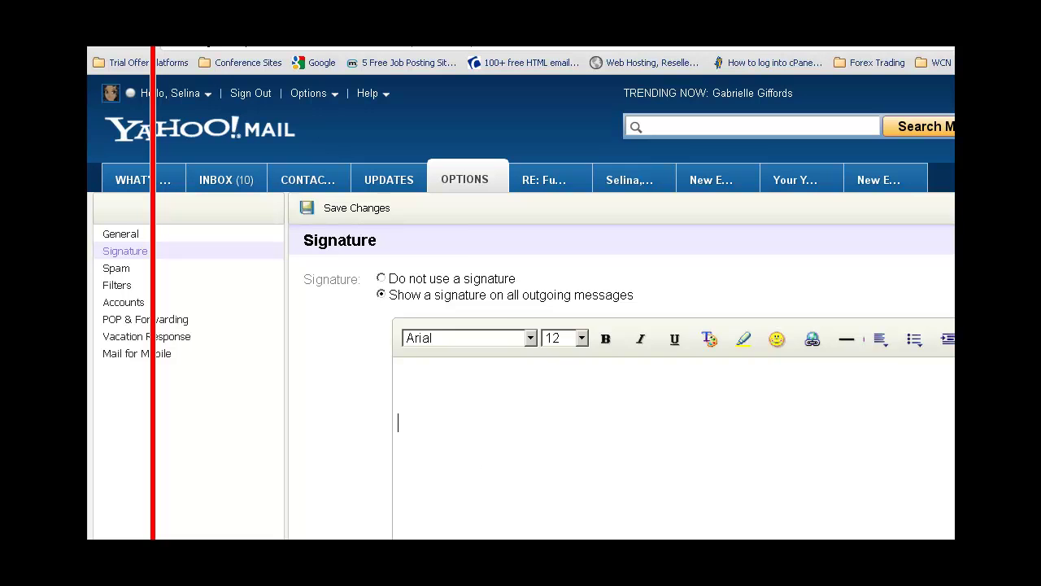
pyautogui.hotkey('alt', 'Tab')
pyautogui.moveTo(809, 196); pyautogui.dragTo(813, 78)
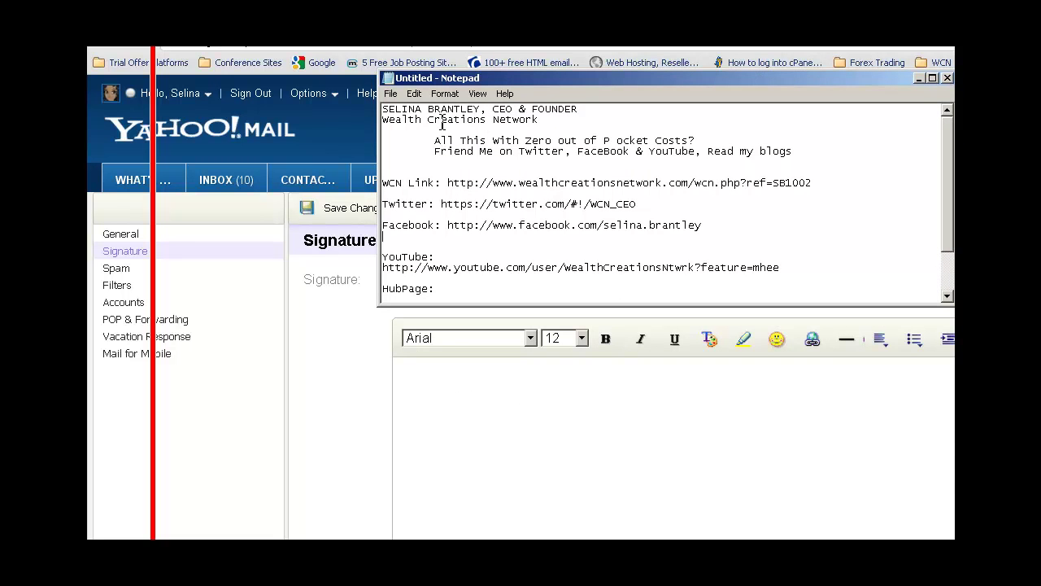
pyautogui.moveTo(382, 112); pyautogui.dragTo(810, 157)
pyautogui.hotkey('ctrl', 'c')
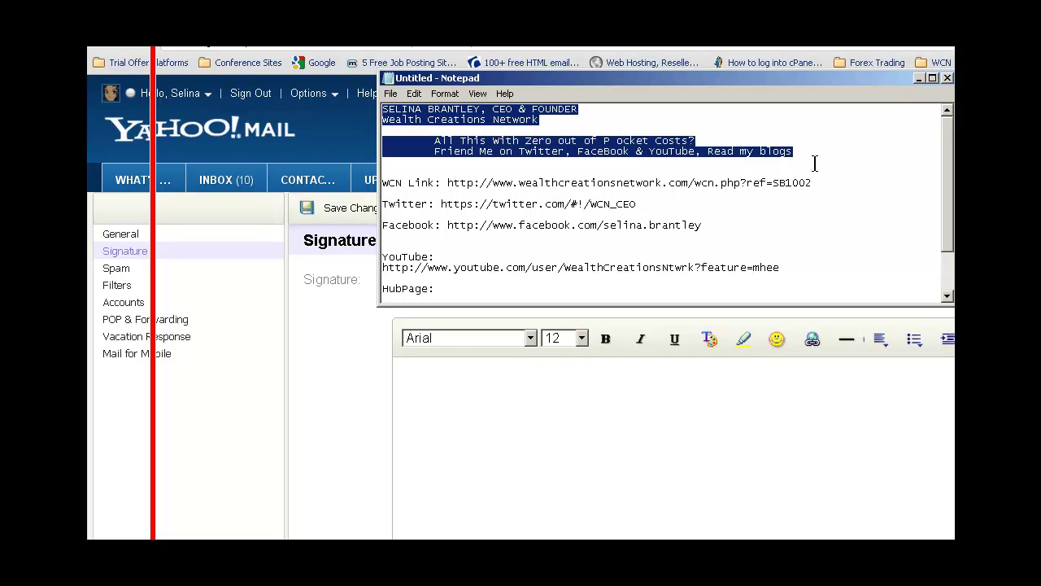
pyautogui.click(405, 381)
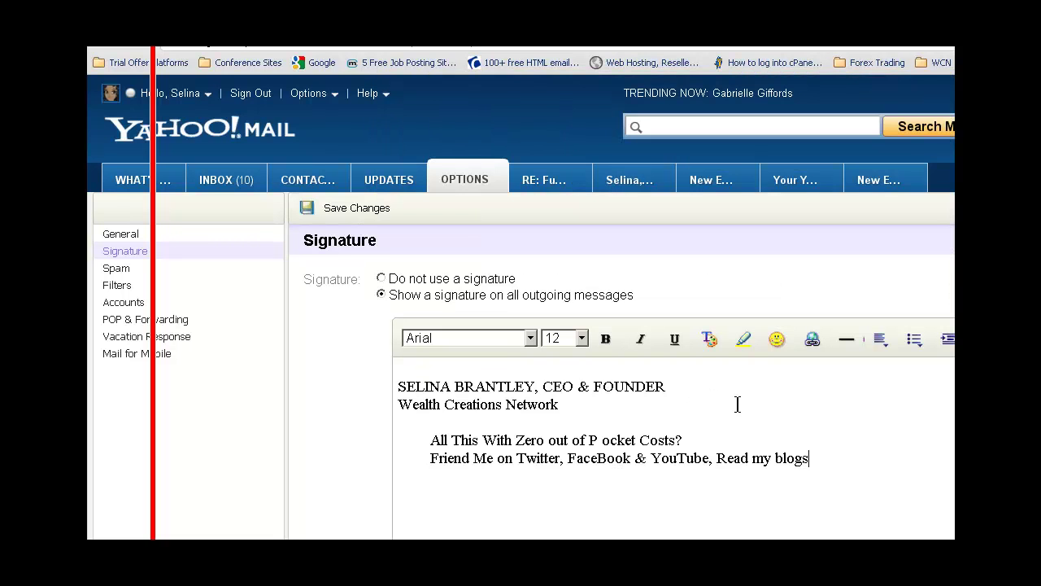
pyautogui.hotkey('ctrl', 'v')
pyautogui.write('Selina C. Brantley')
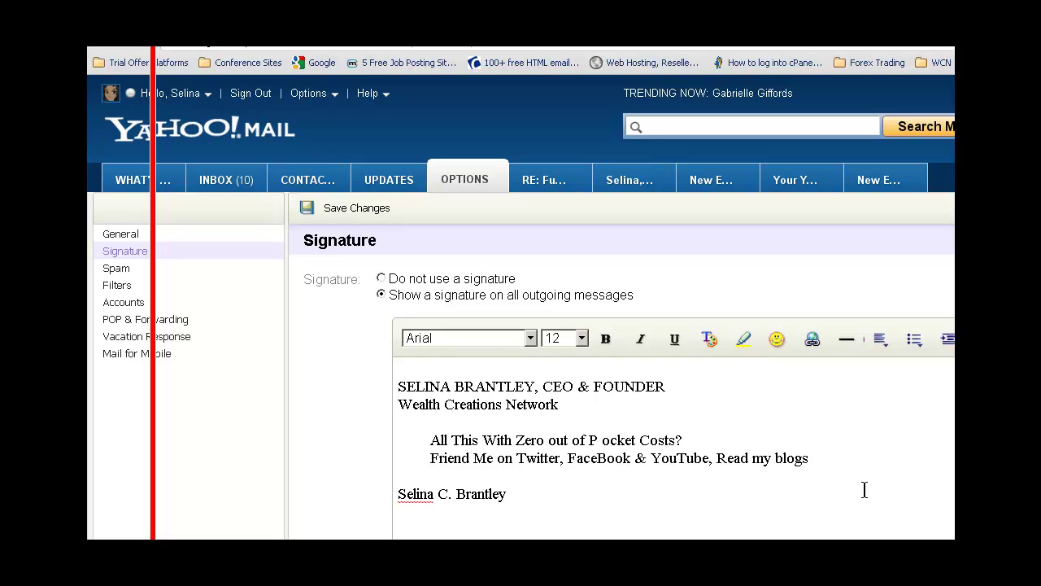
# Format the owner's name line as 14 point, bold and italic
pyautogui.moveTo(507, 494); pyautogui.dragTo(398, 494)
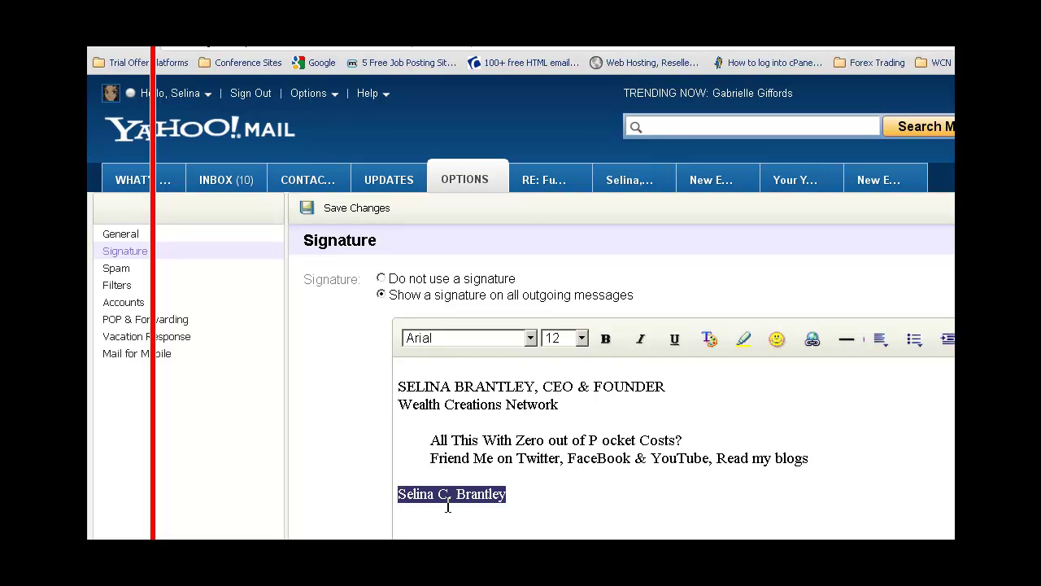
pyautogui.click(582, 342)
pyautogui.click(554, 399)
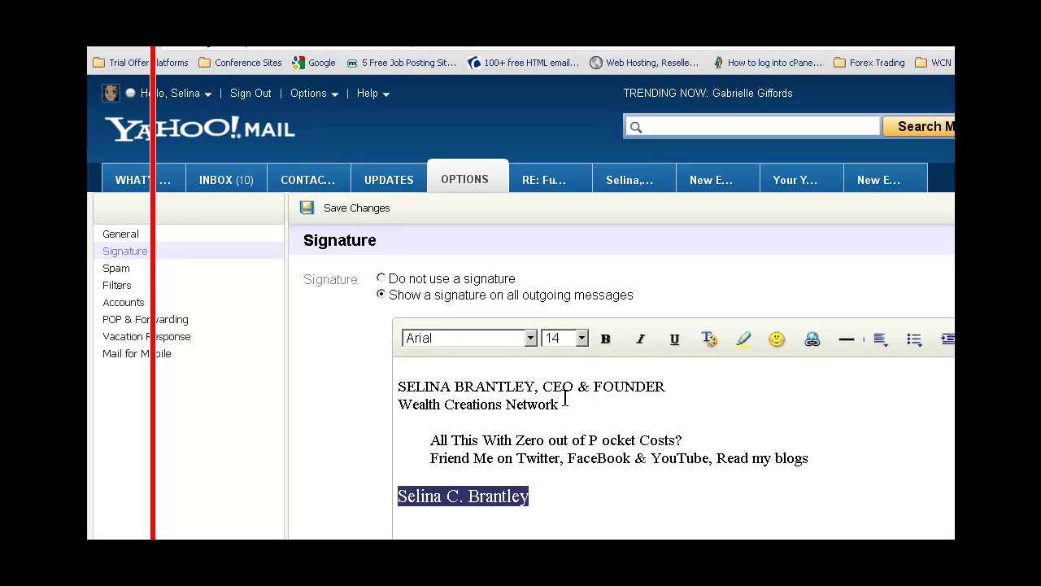
pyautogui.click(605, 338)
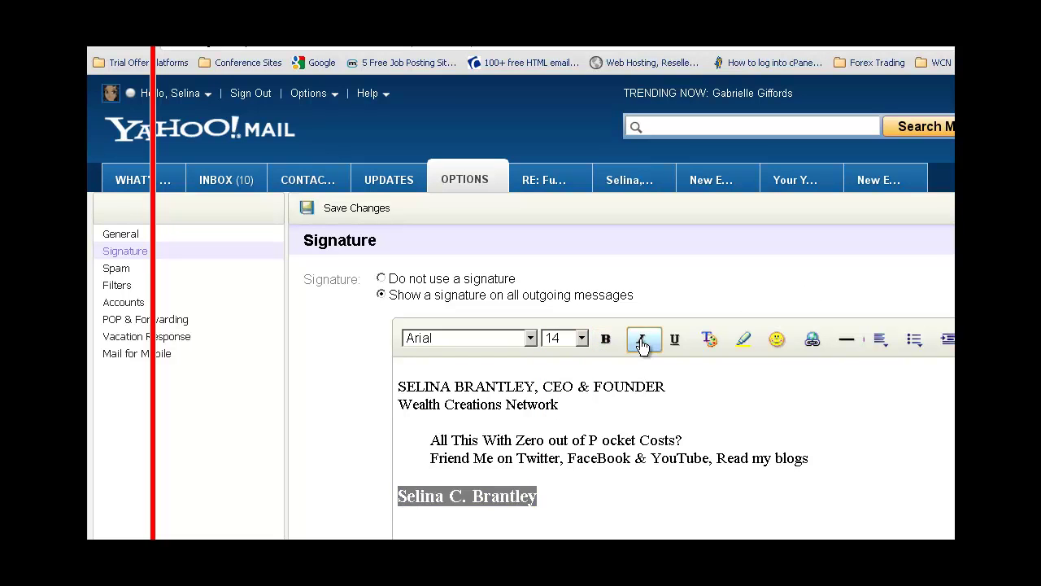
pyautogui.click(640, 339)
pyautogui.click(593, 490)
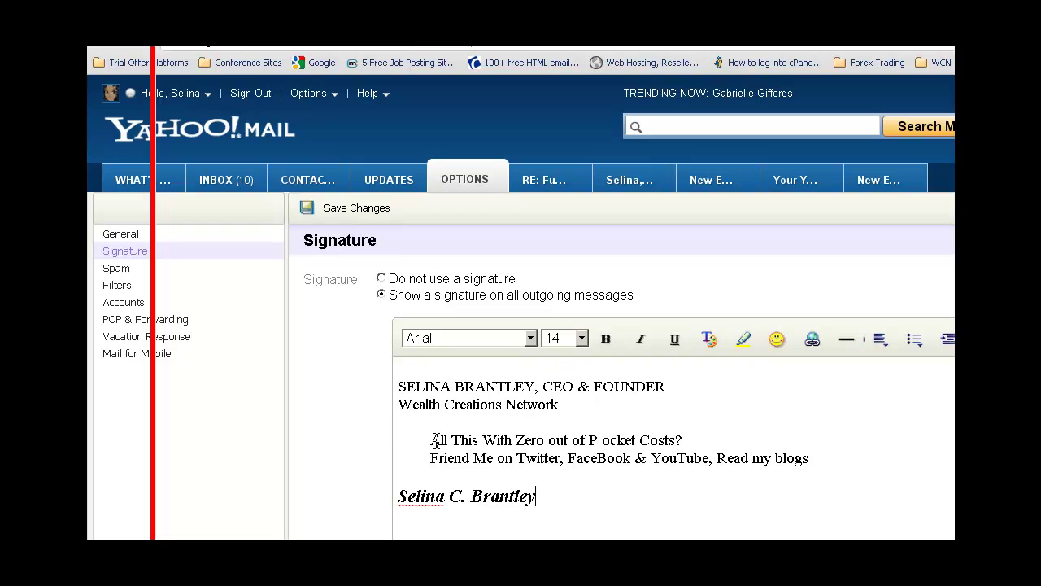
pyautogui.moveTo(432, 440); pyautogui.dragTo(685, 440)
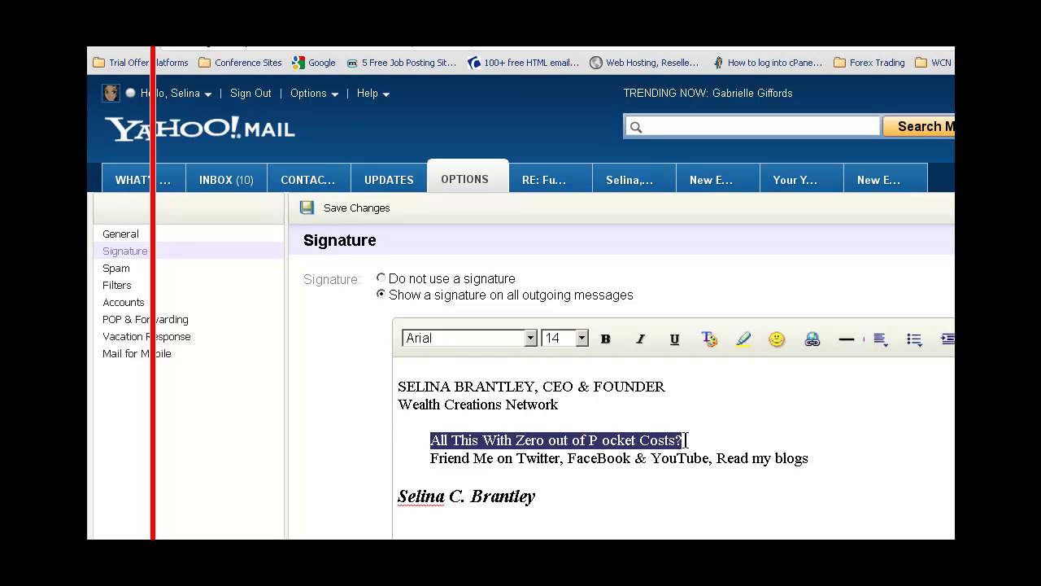
# Link the 'Costs?' tagline to the WCN referral address copied from the notes
pyautogui.click(812, 341)
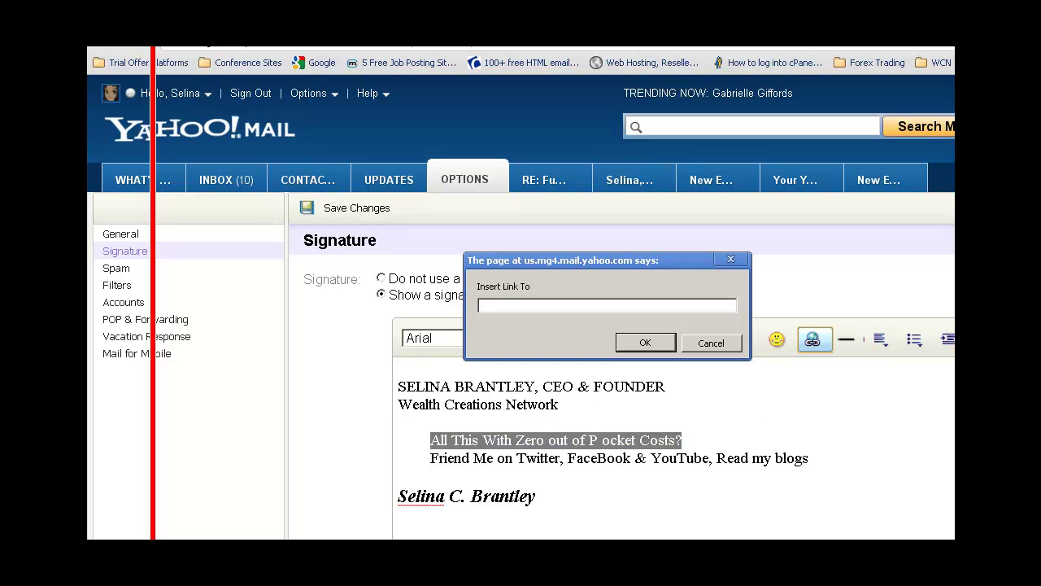
pyautogui.hotkey('alt', 'Tab')
pyautogui.click(596, 178)
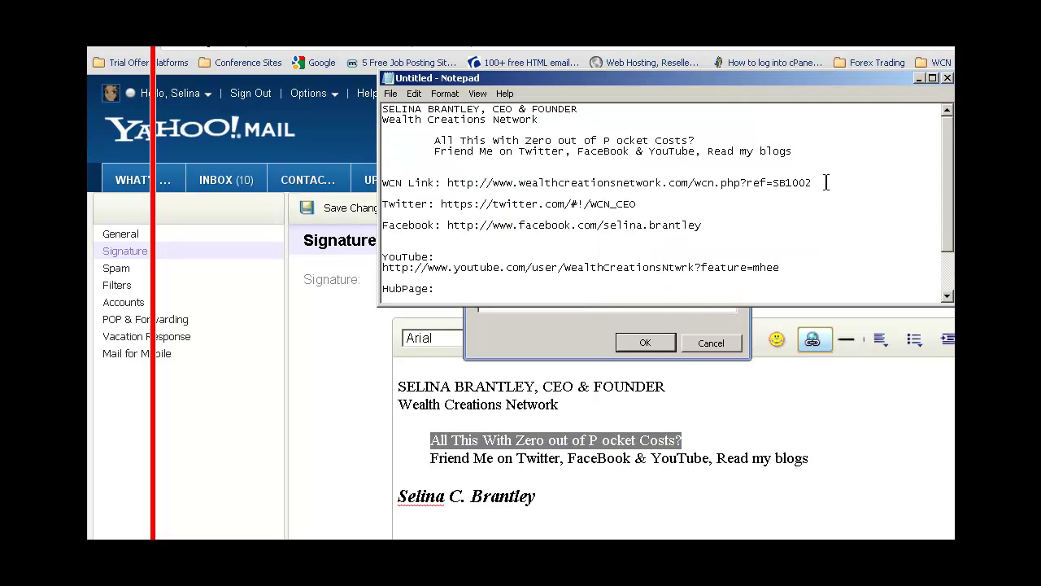
pyautogui.moveTo(812, 182); pyautogui.dragTo(448, 182)
pyautogui.hotkey('ctrl', 'c')
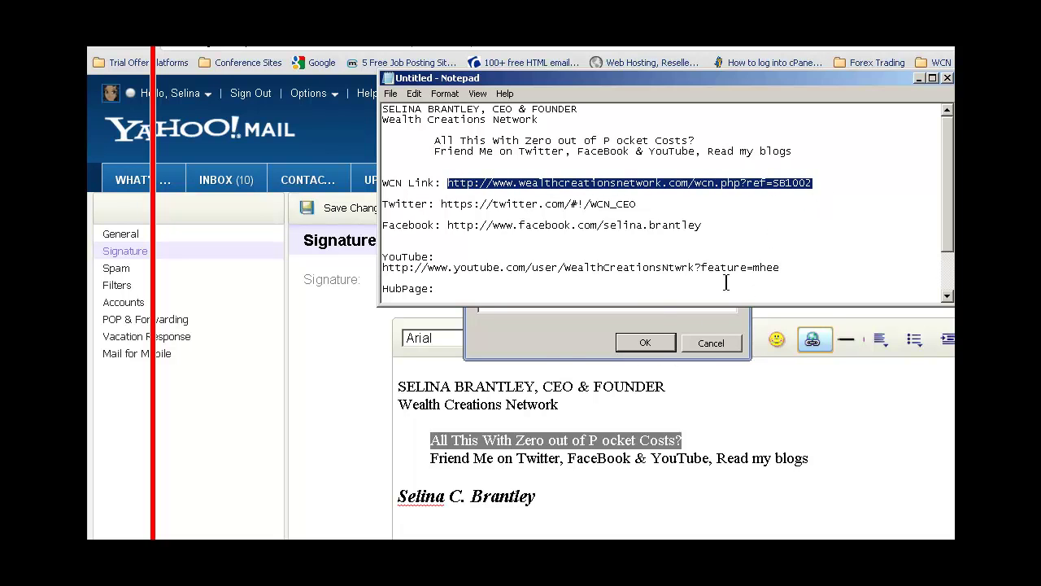
pyautogui.click(534, 305)
pyautogui.hotkey('ctrl', 'v')
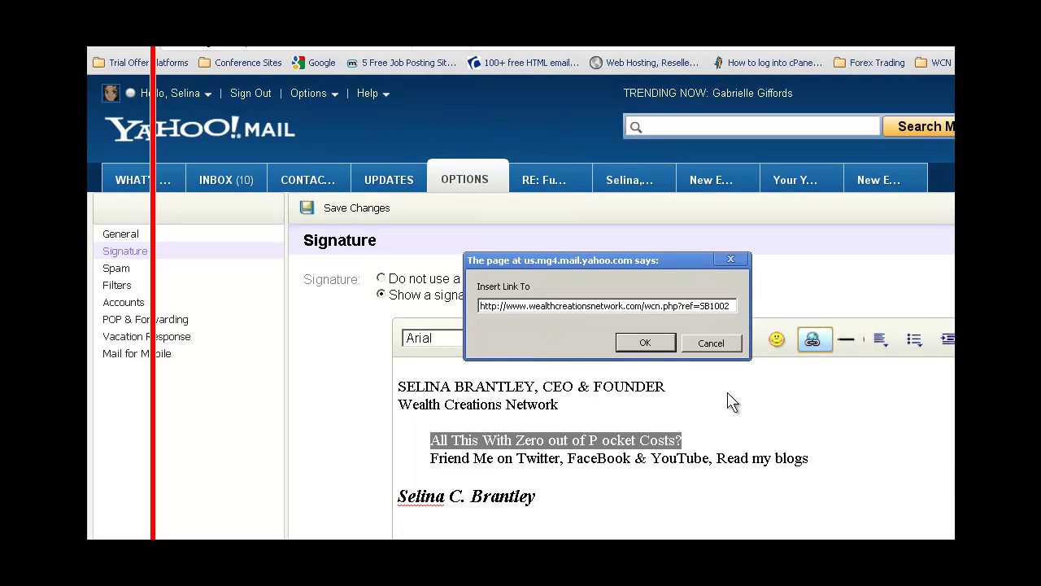
pyautogui.click(648, 348)
pyautogui.click(813, 509)
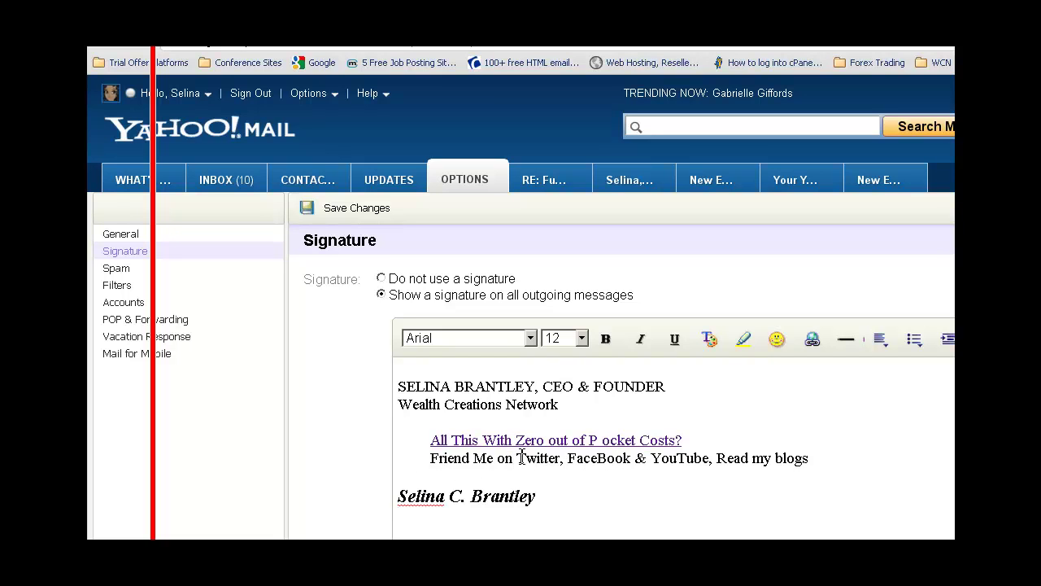
# Link the word Twitter in the 'Friend Me' line to the Twitter profile address
pyautogui.moveTo(516, 457); pyautogui.dragTo(560, 457)
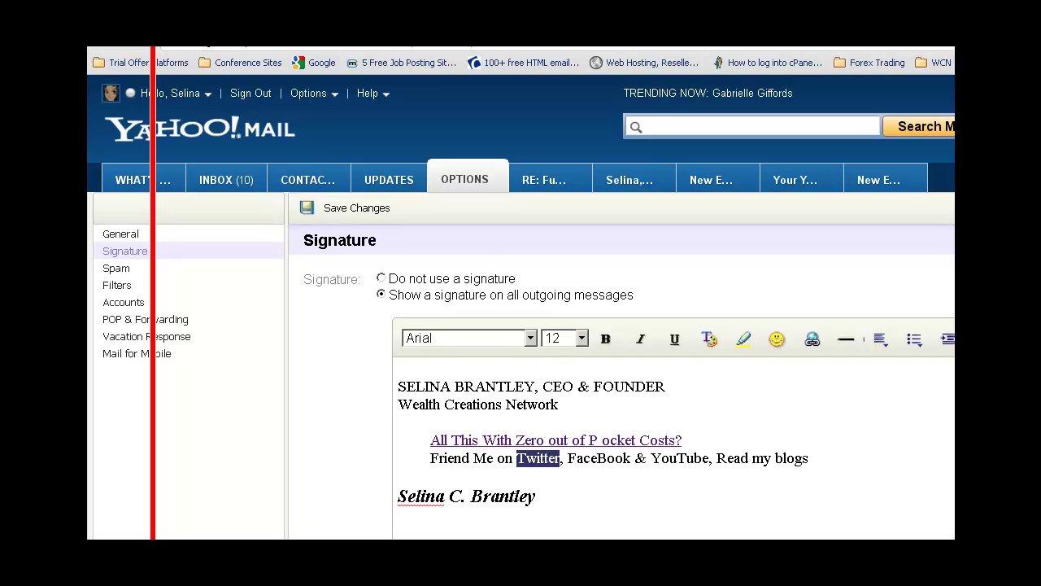
pyautogui.hotkey('alt', 'Tab')
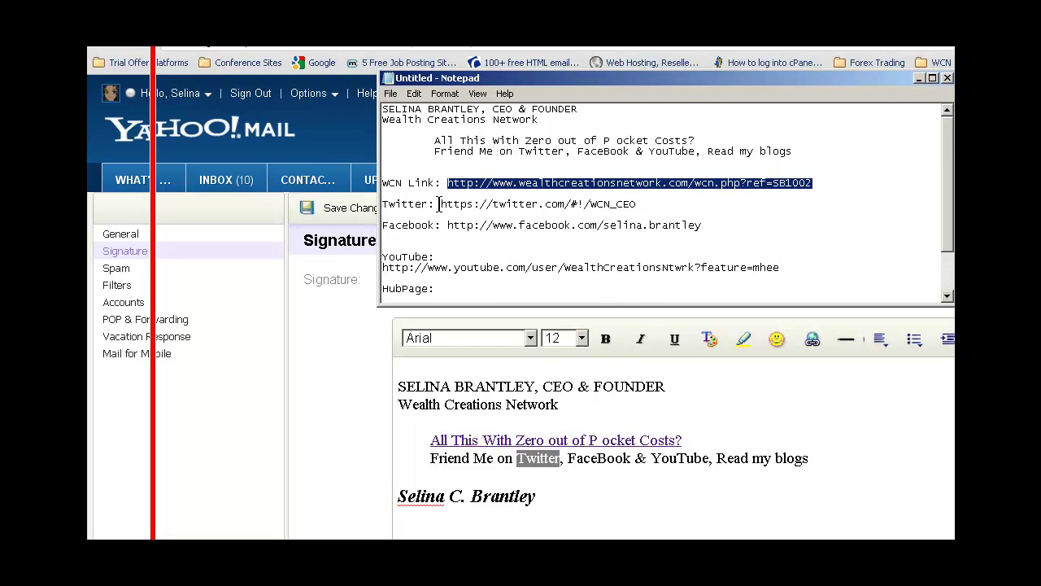
pyautogui.moveTo(440, 204); pyautogui.dragTo(639, 204)
pyautogui.hotkey('ctrl', 'c')
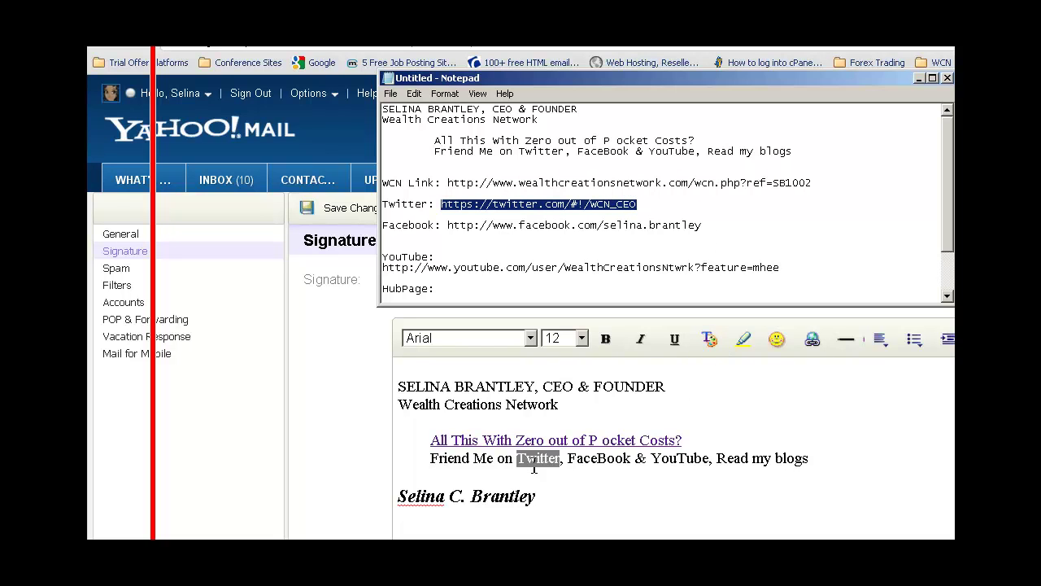
pyautogui.click(814, 345)
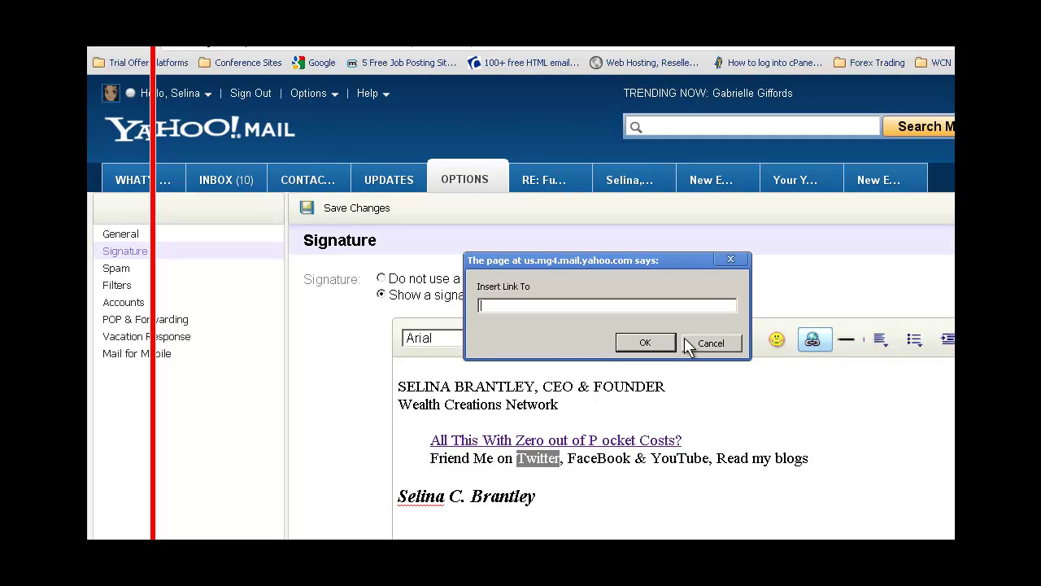
pyautogui.hotkey('ctrl', 'v')
pyautogui.click(644, 344)
pyautogui.click(610, 518)
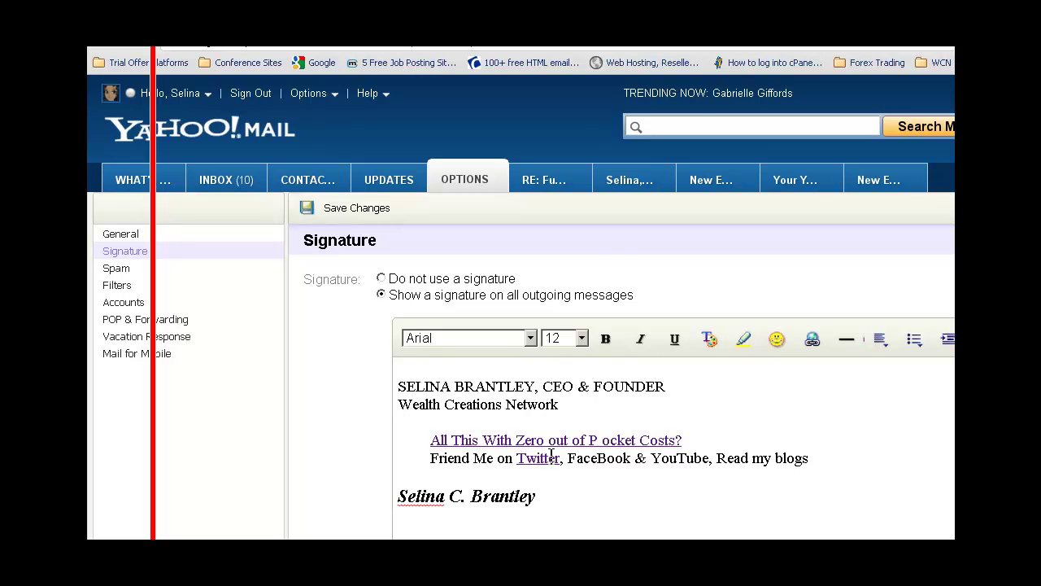
pyautogui.moveTo(569, 458); pyautogui.dragTo(631, 458)
# Select FaceBook in the signature and the Facebook profile address in the notes
pyautogui.tripleClick(570, 456)
pyautogui.click(584, 476)
pyautogui.moveTo(568, 458); pyautogui.dragTo(628, 457)
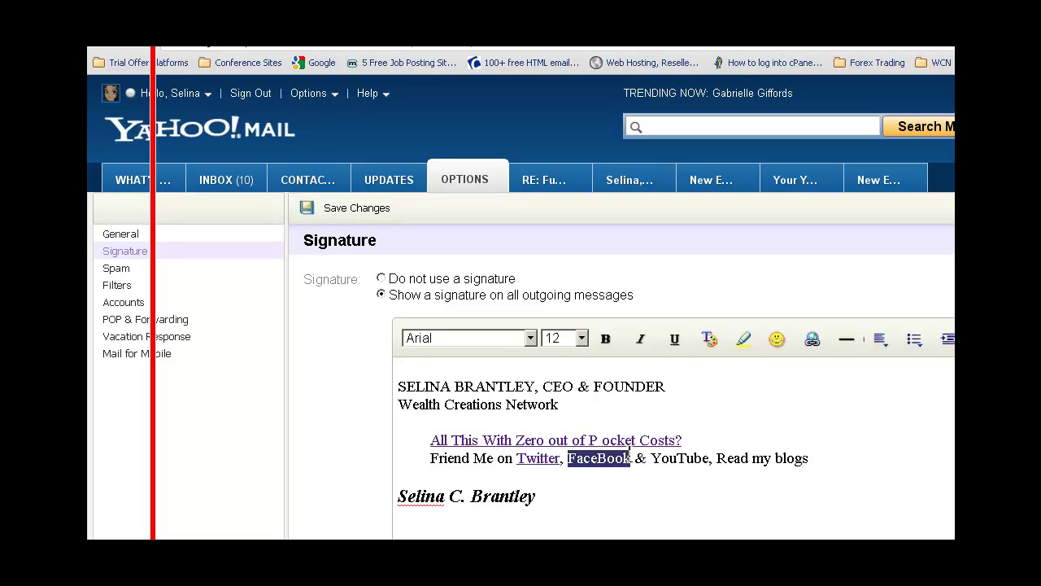
pyautogui.click(810, 347)
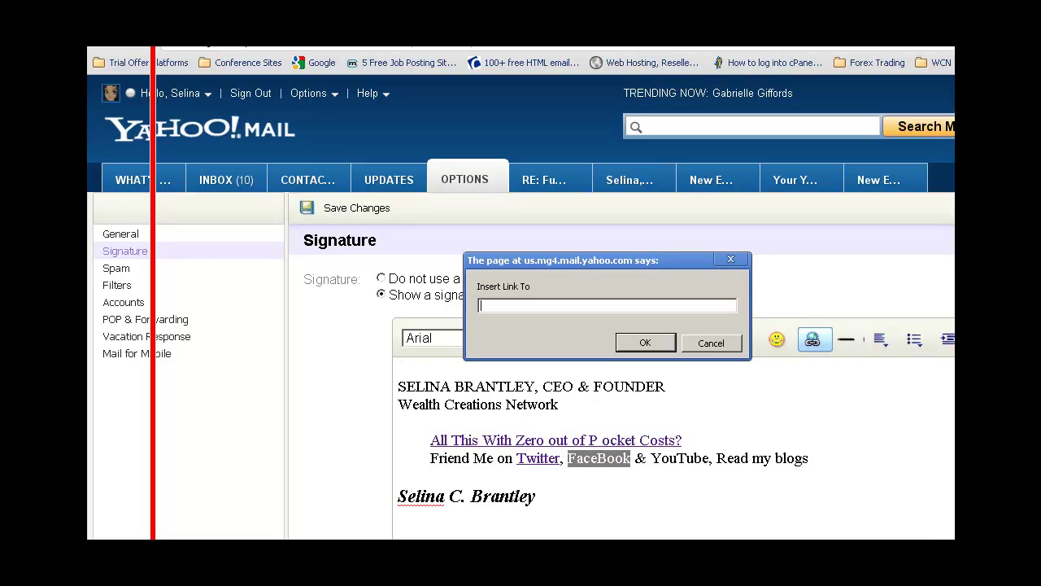
pyautogui.hotkey('alt', 'Tab')
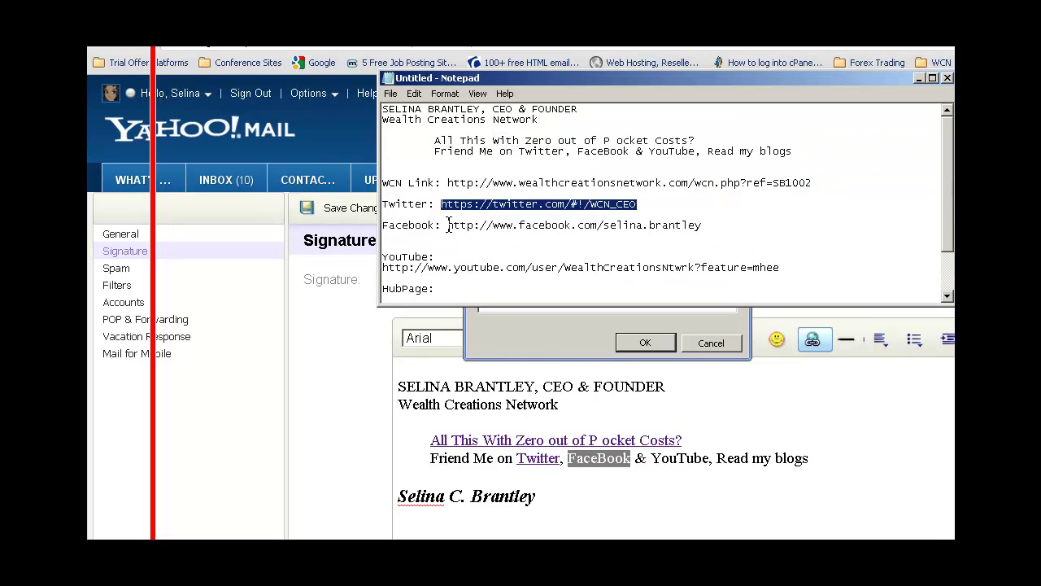
pyautogui.moveTo(382, 225); pyautogui.dragTo(703, 224)
pyautogui.click(586, 226)
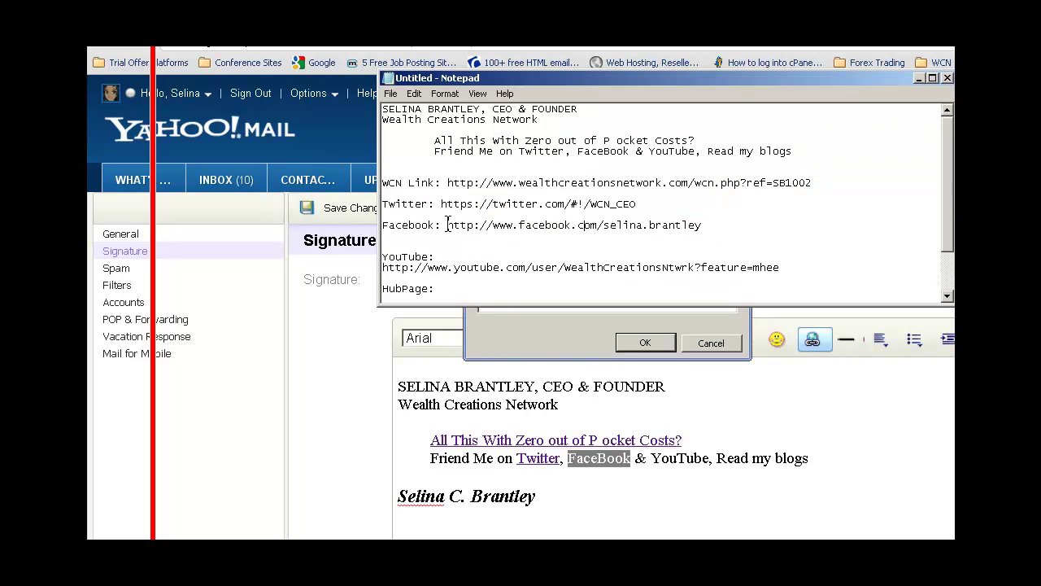
pyautogui.moveTo(447, 224); pyautogui.dragTo(701, 223)
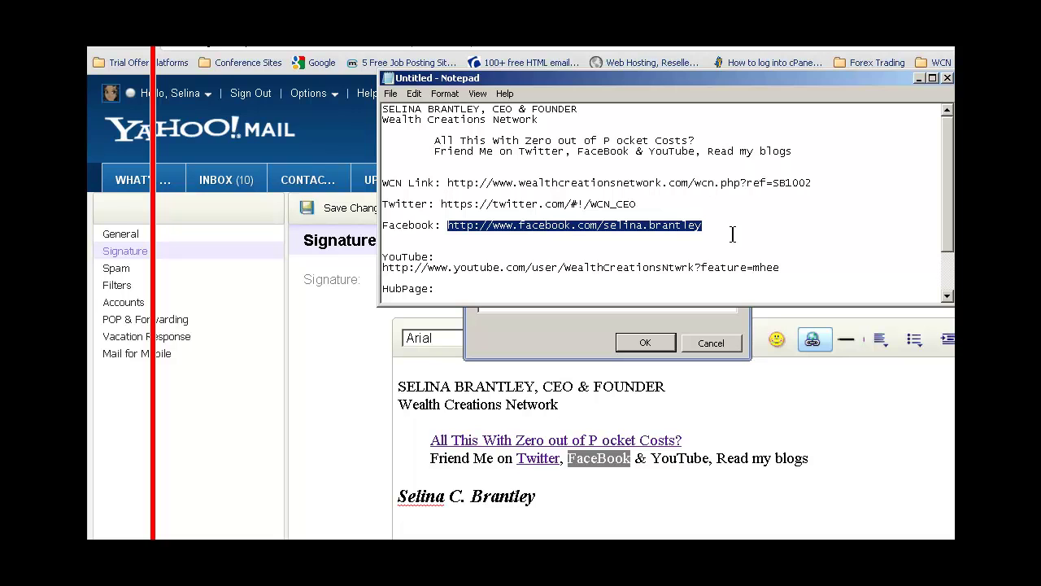
# Copy the Facebook profile address into the link prompt and confirm the FaceBook link
pyautogui.rightClick(661, 229)
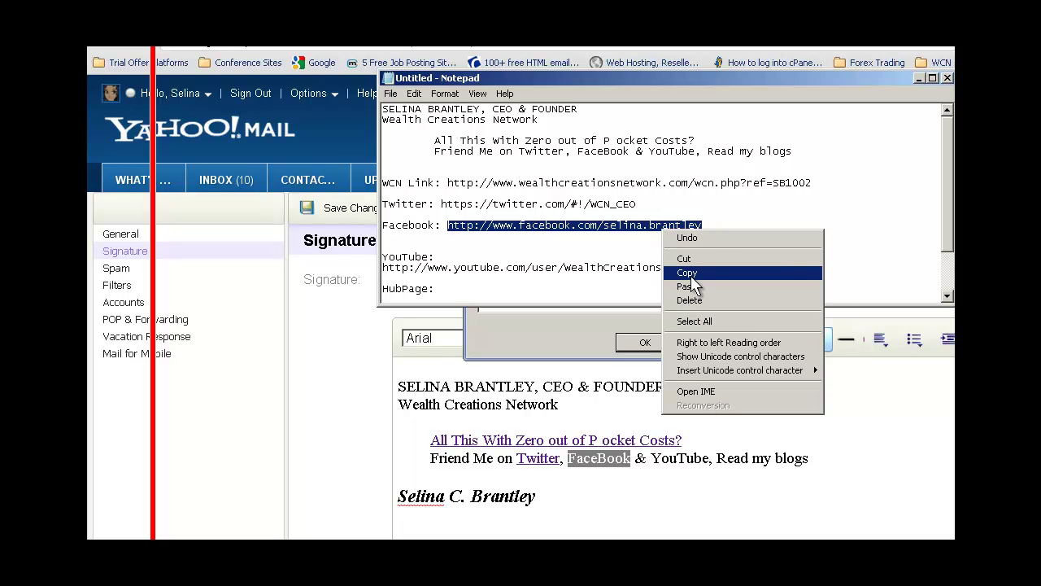
pyautogui.click(304, 407)
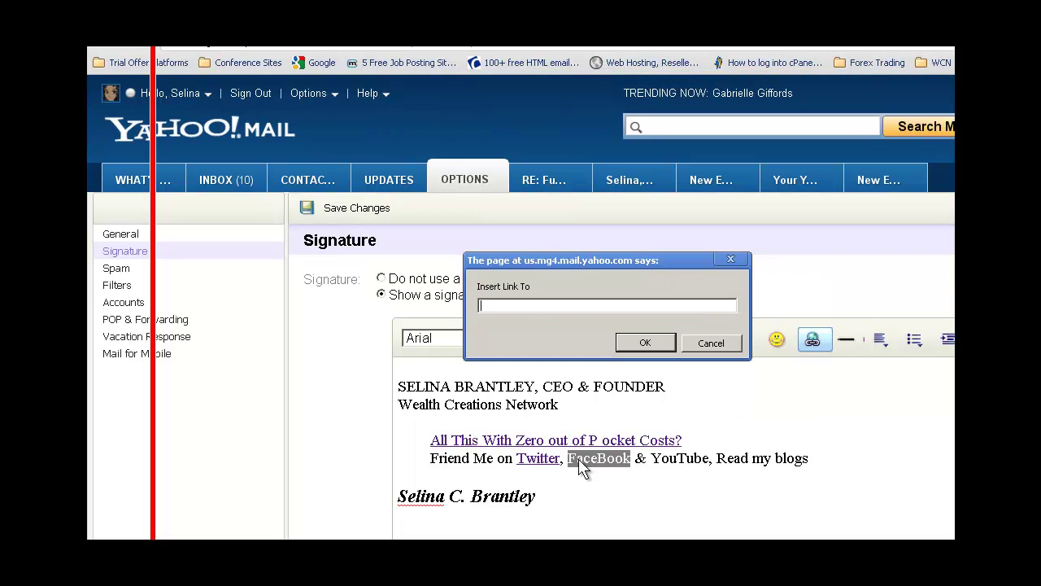
pyautogui.rightClick(503, 306)
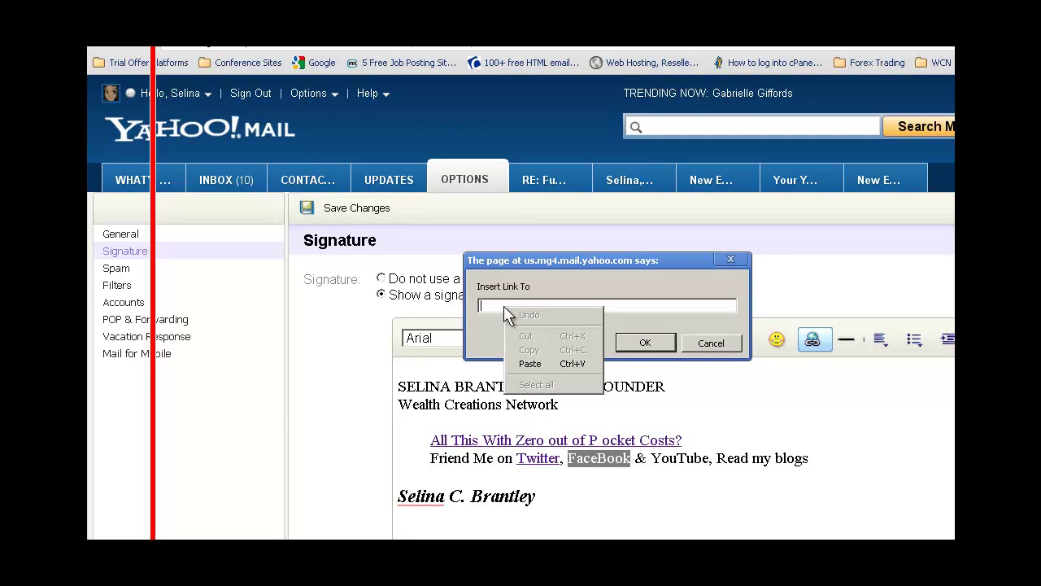
pyautogui.click(523, 367)
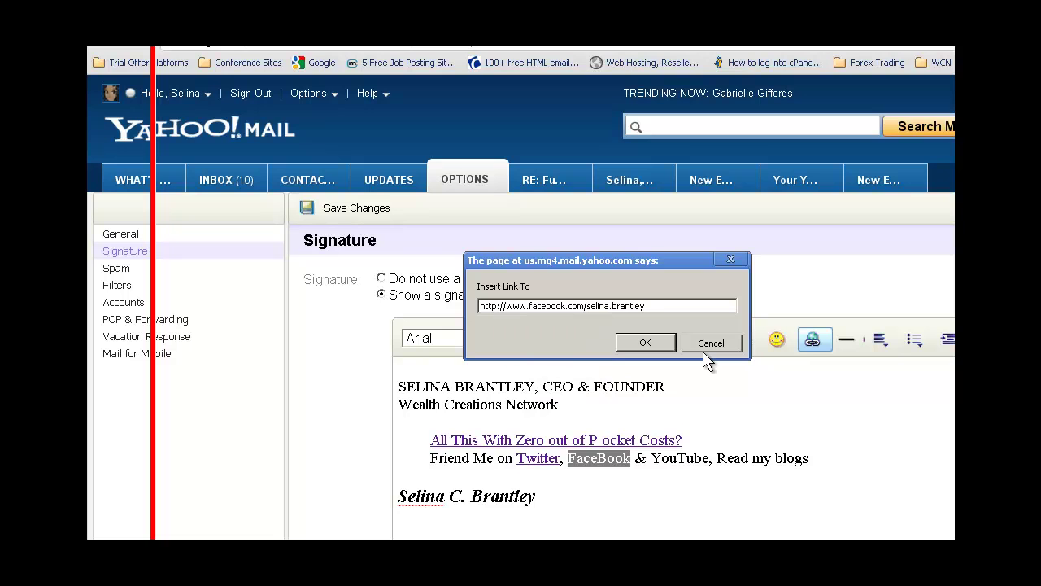
pyautogui.click(650, 344)
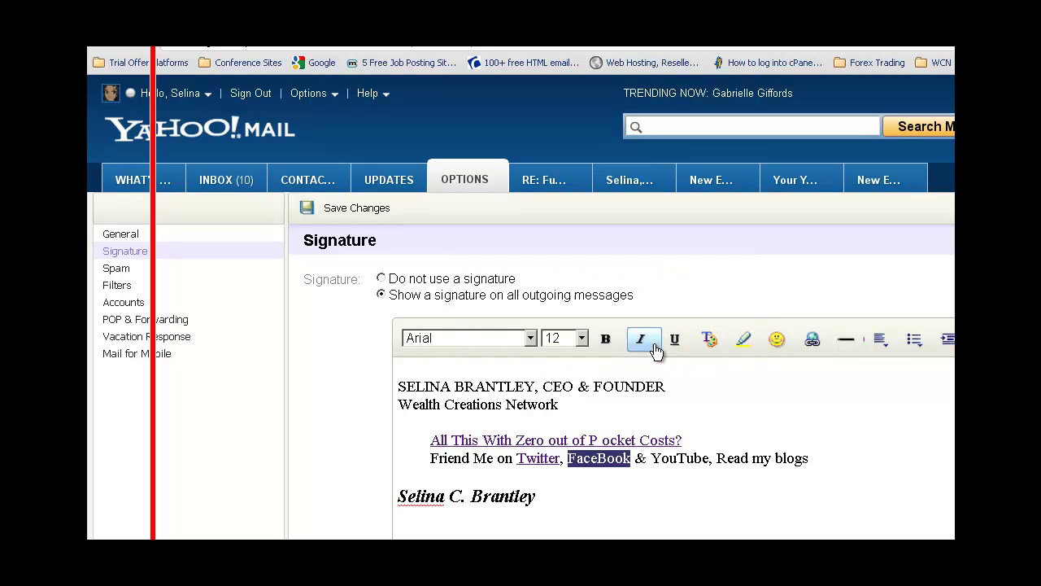
pyautogui.click(835, 510)
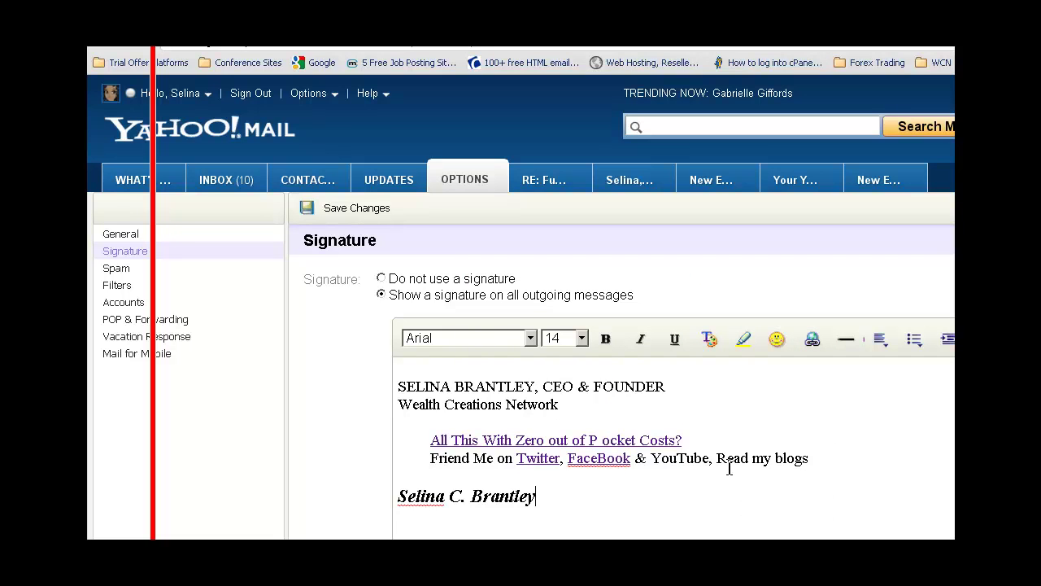
# Link the word YouTube in the 'Friend Me' line to the YouTube channel address from the notes
pyautogui.moveTo(652, 458); pyautogui.dragTo(709, 460)
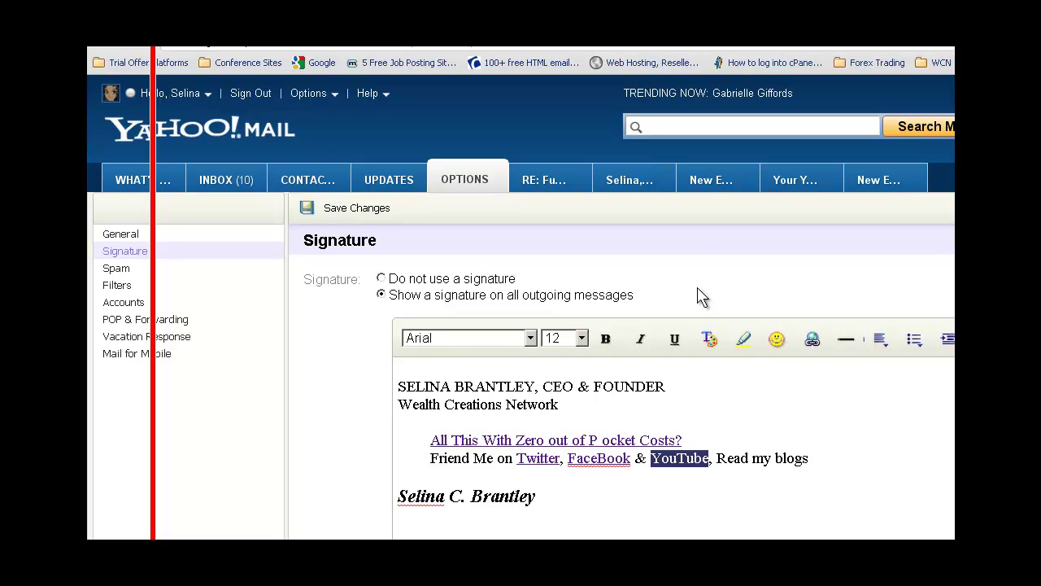
pyautogui.click(812, 340)
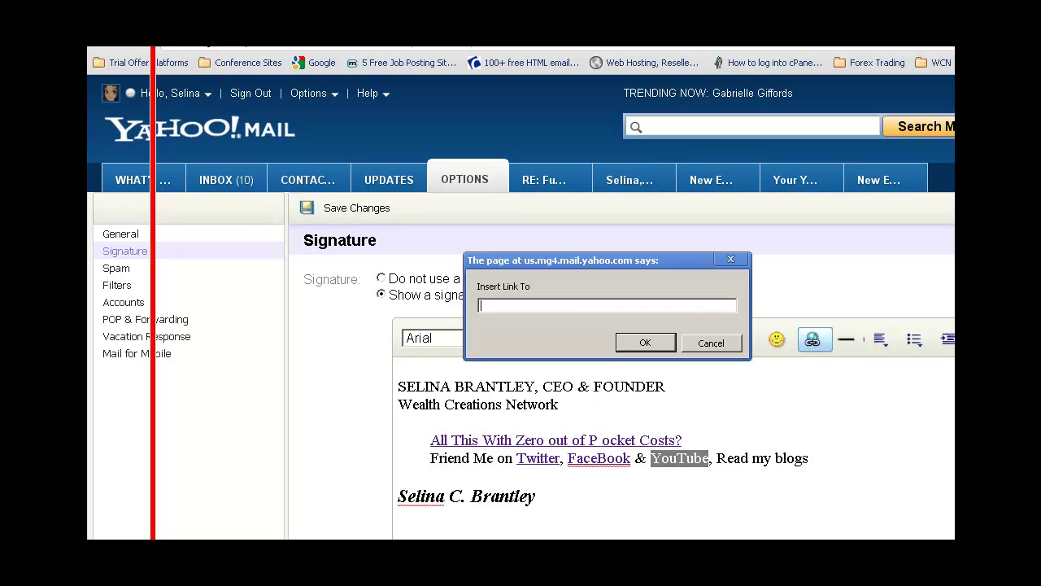
pyautogui.hotkey('alt', 'Tab')
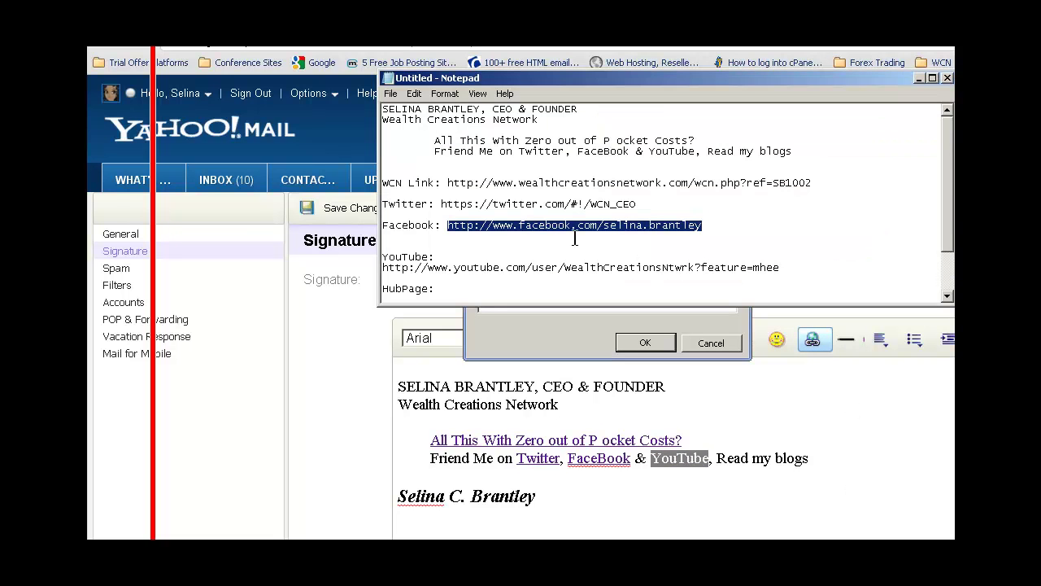
pyautogui.click(383, 269)
pyautogui.moveTo(383, 268); pyautogui.dragTo(785, 268)
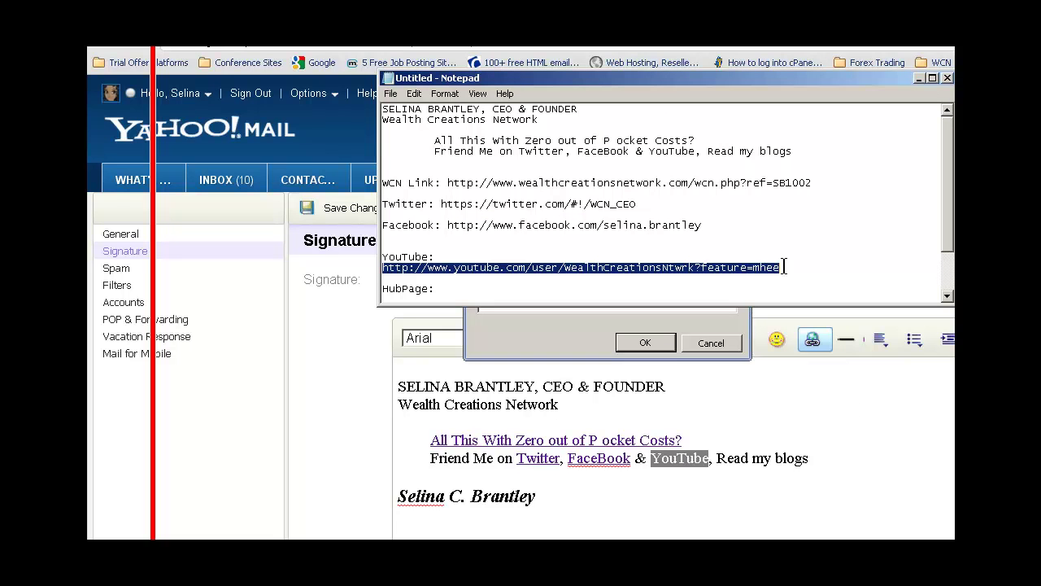
pyautogui.rightClick(801, 271)
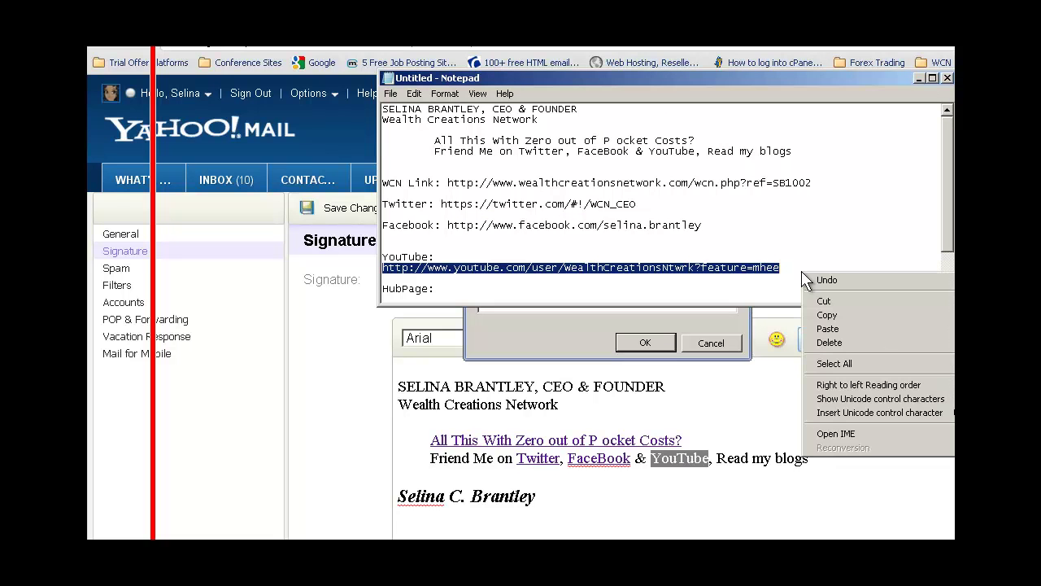
pyautogui.click(829, 317)
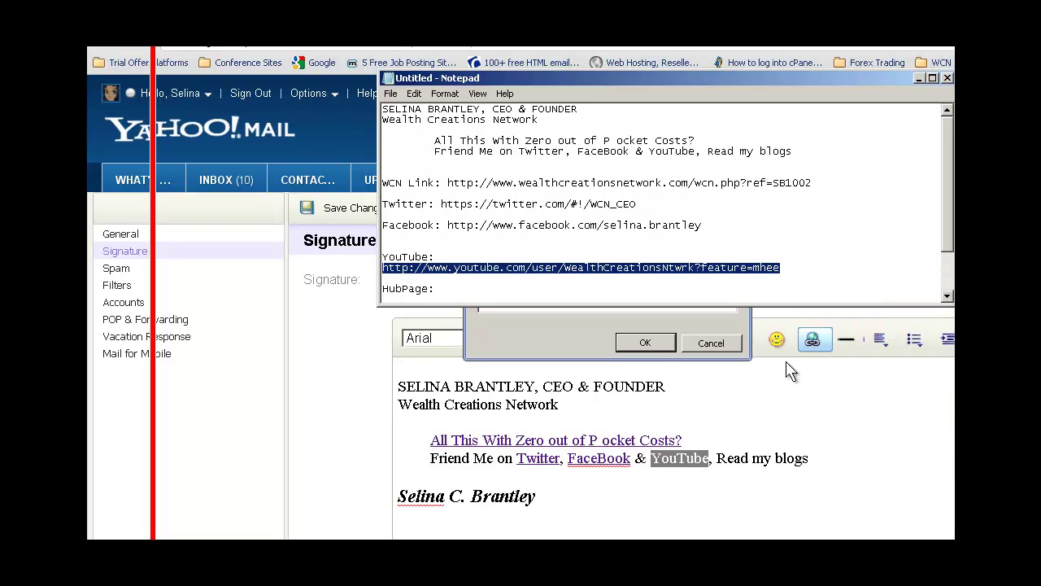
pyautogui.click(611, 316)
pyautogui.rightClick(552, 307)
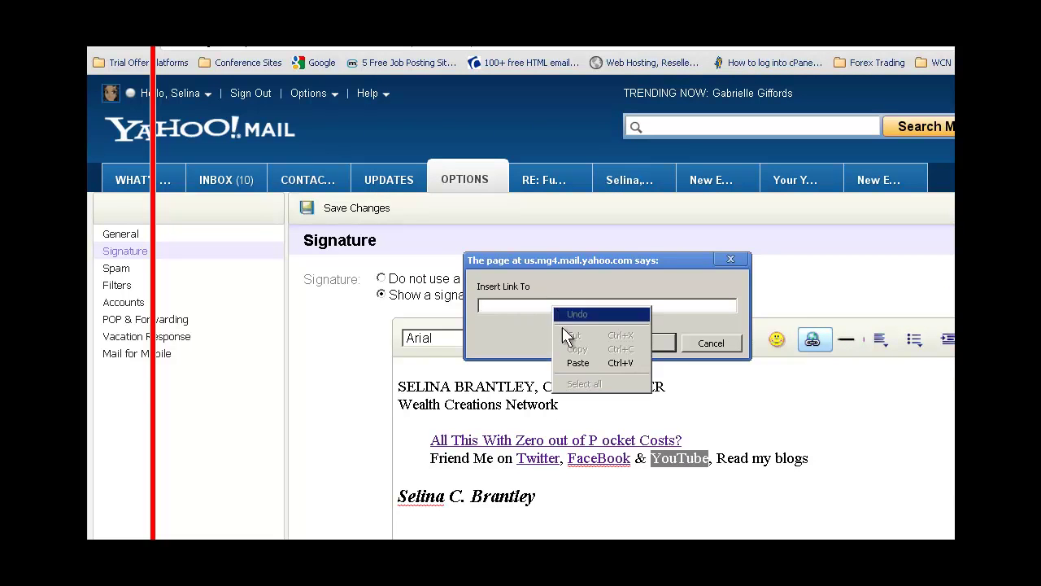
pyautogui.click(581, 366)
pyautogui.click(645, 343)
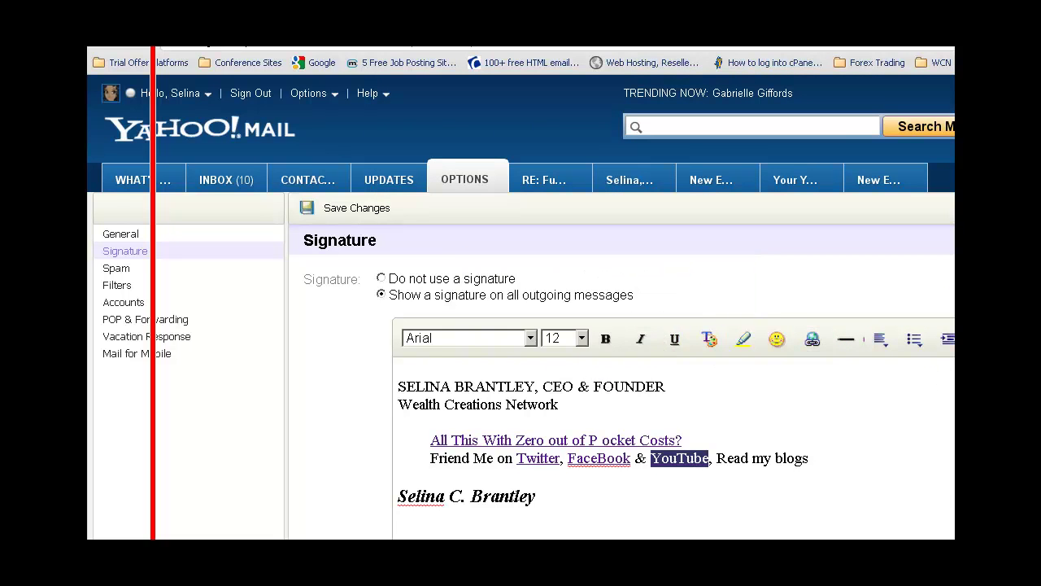
pyautogui.click(730, 496)
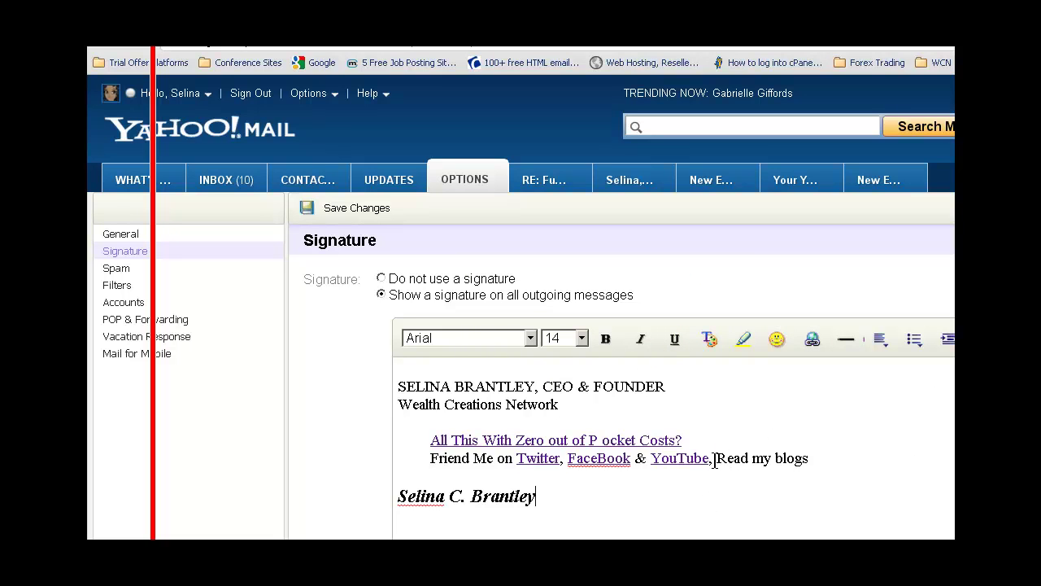
# Copy the HubPages blog address from the Notepad links list
pyautogui.moveTo(715, 458); pyautogui.dragTo(811, 460)
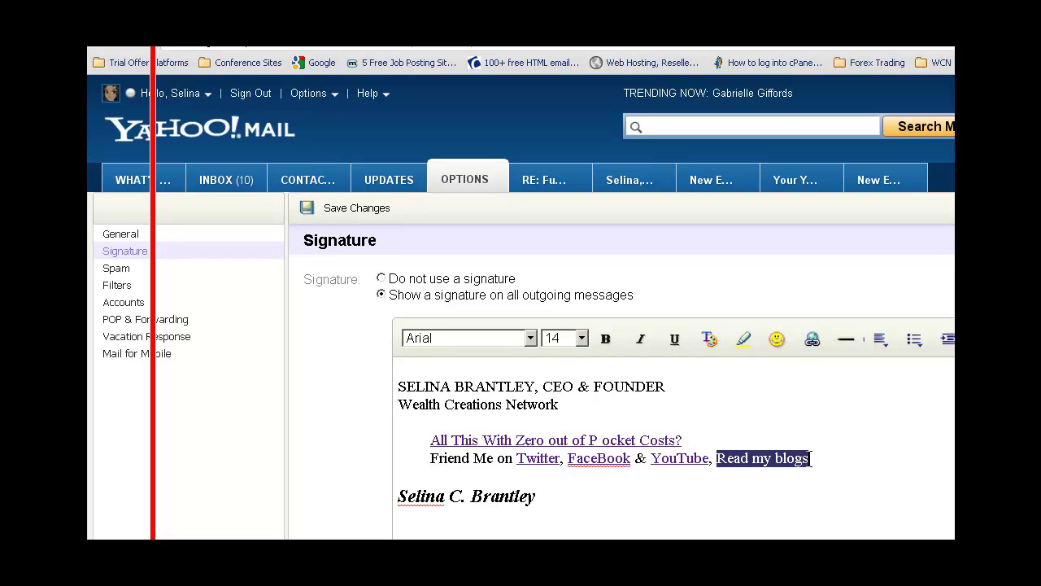
pyautogui.rightClick(769, 460)
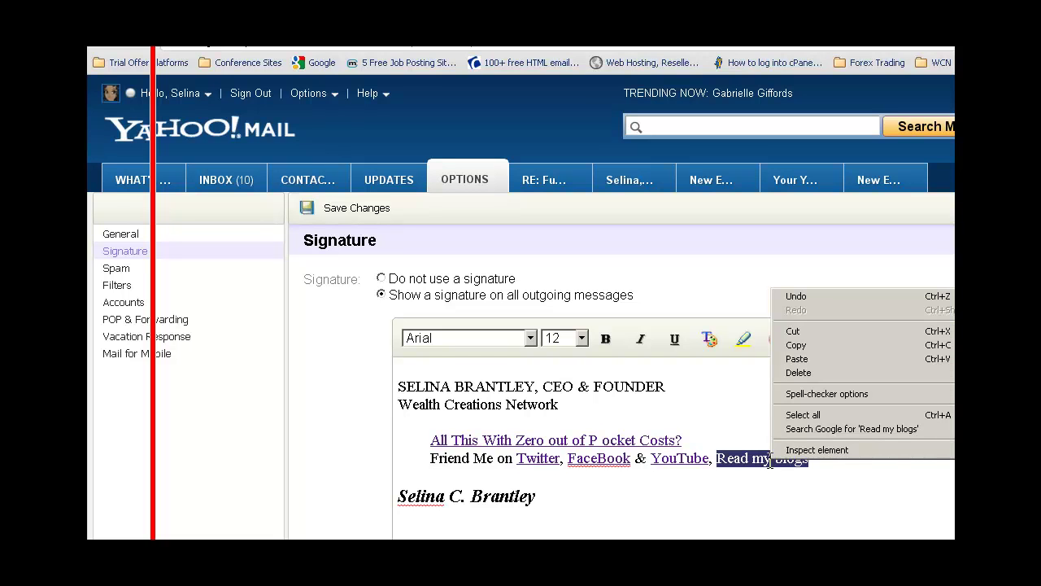
pyautogui.click(831, 480)
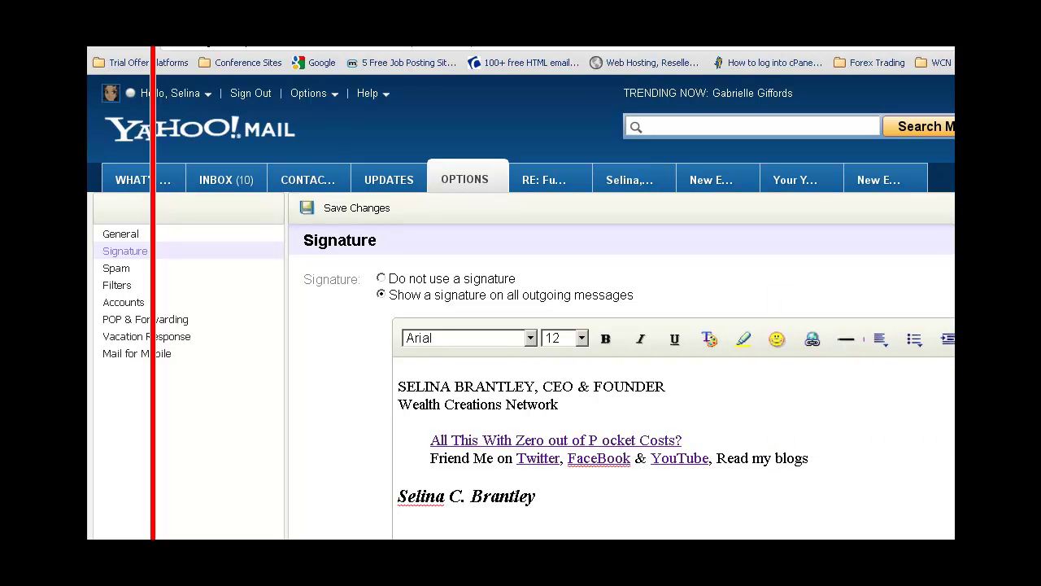
pyautogui.hotkey('alt', 'Tab')
pyautogui.scroll(-2, 806, 244)
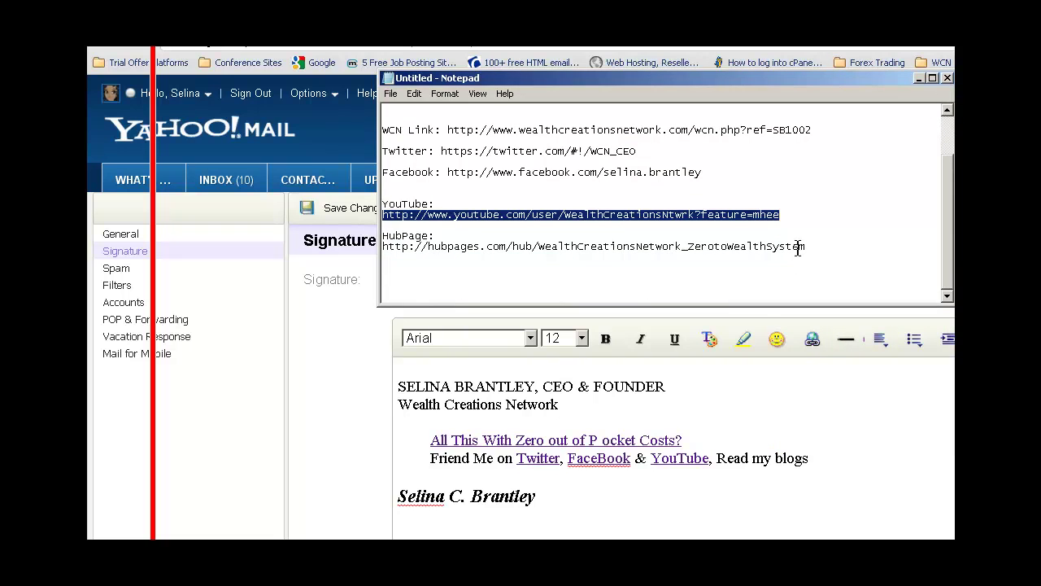
pyautogui.moveTo(382, 246); pyautogui.dragTo(805, 244)
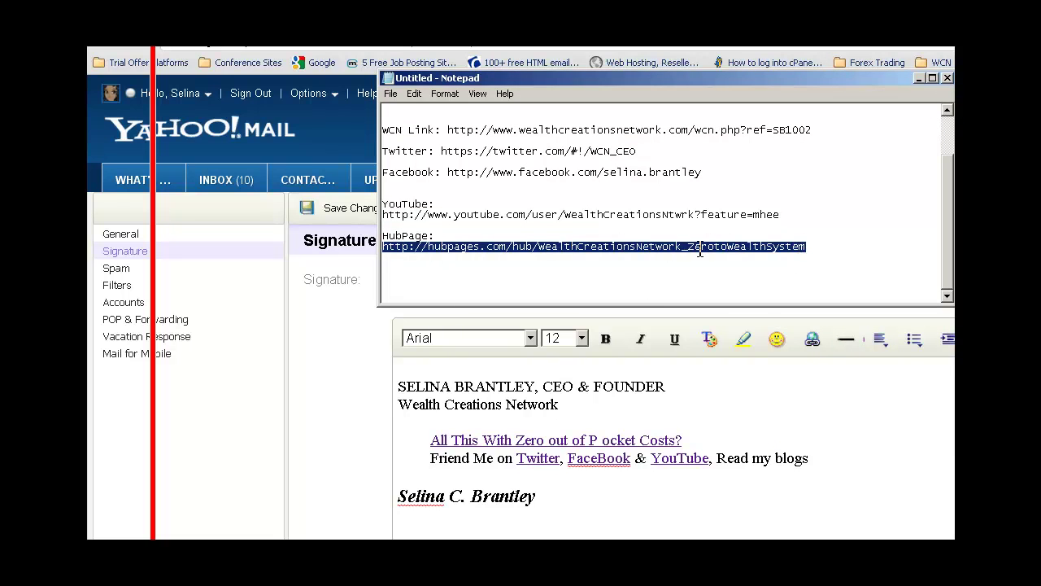
pyautogui.rightClick(700, 248)
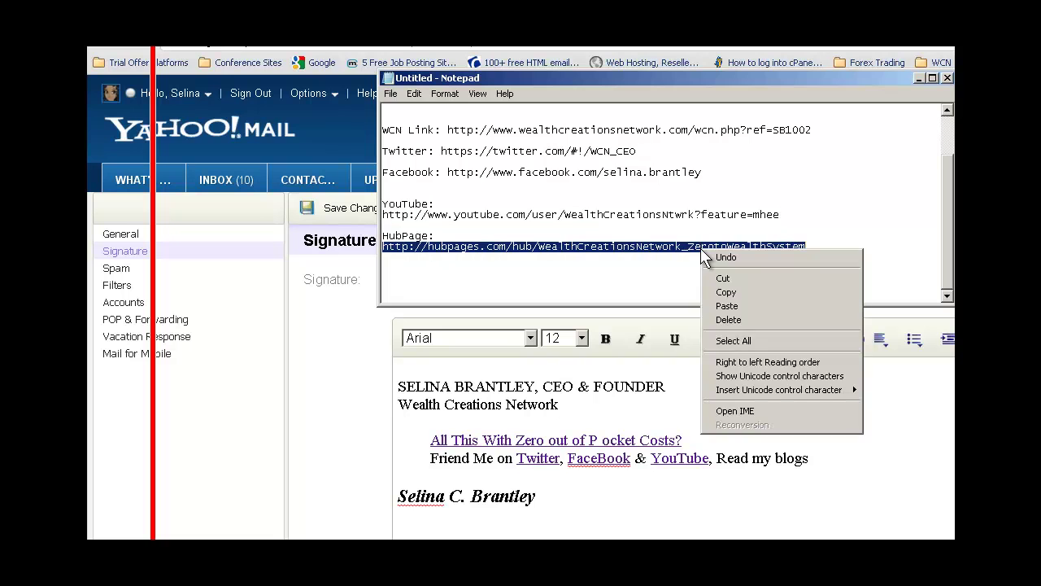
pyautogui.click(726, 292)
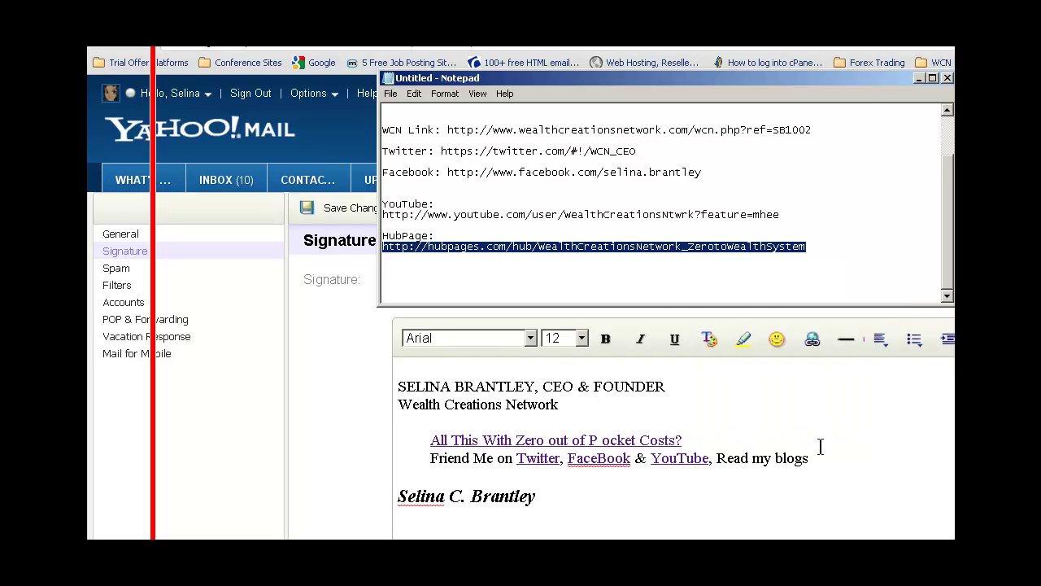
# Link the words 'Read my blogs' to the copied HubPages address
pyautogui.moveTo(716, 458); pyautogui.dragTo(809, 458)
pyautogui.click(812, 340)
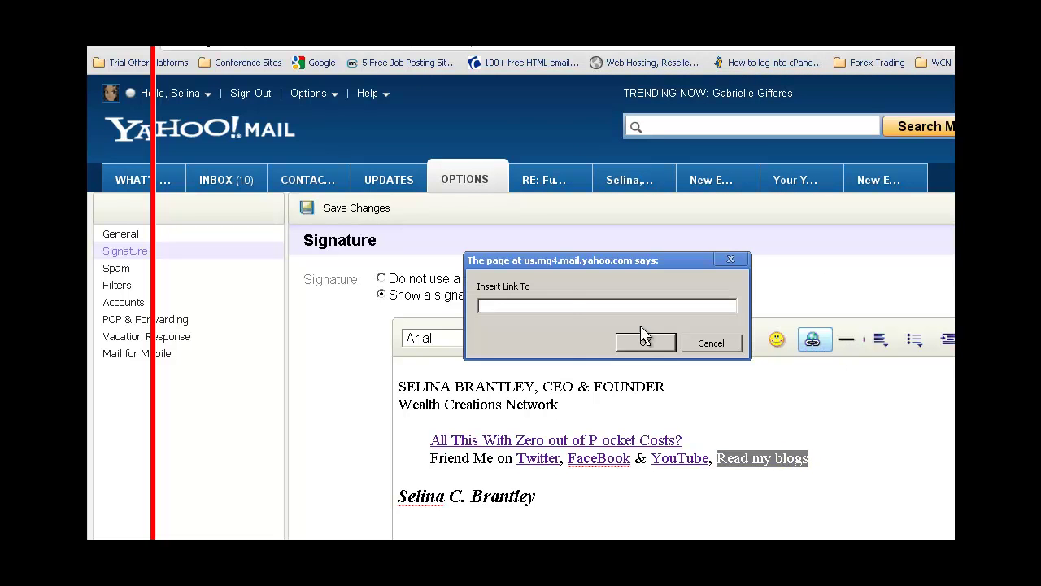
pyautogui.rightClick(556, 305)
pyautogui.click(584, 361)
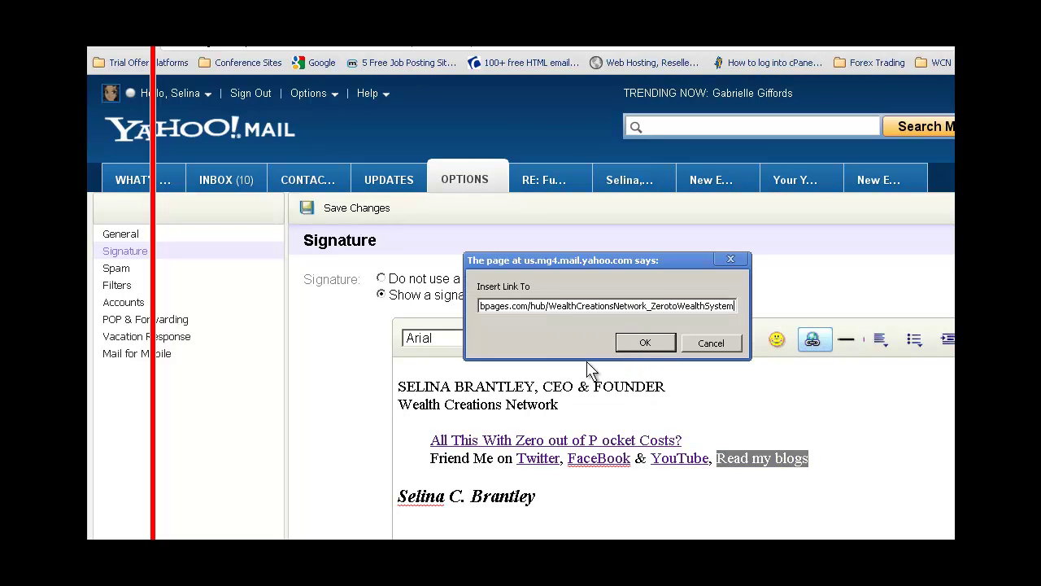
pyautogui.click(644, 343)
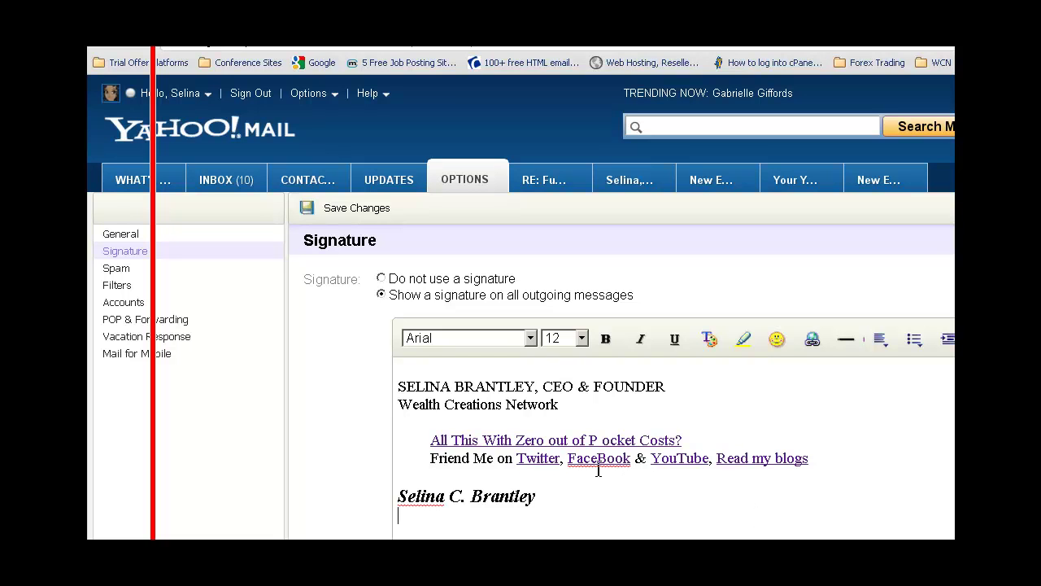
# Open the Twitter signature link in a new tab to verify the profile
pyautogui.rightClick(530, 456)
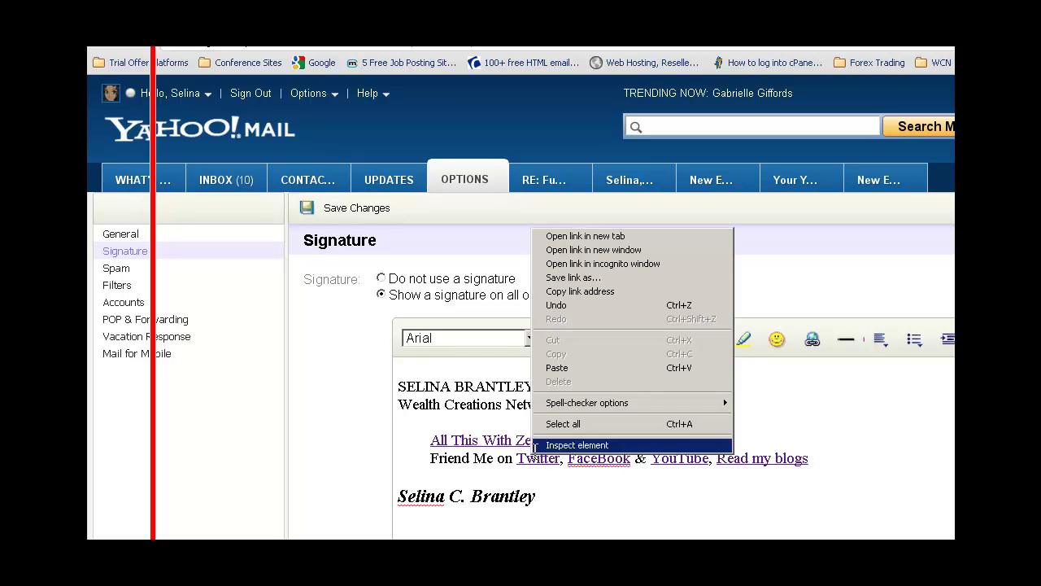
pyautogui.click(584, 236)
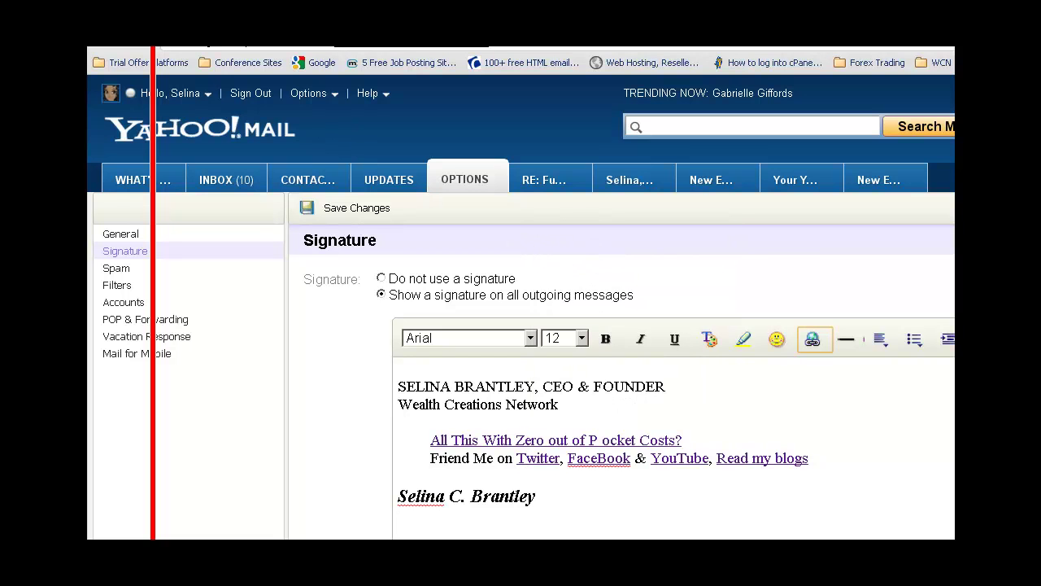
pyautogui.hotkey('ctrl', 'Tab')
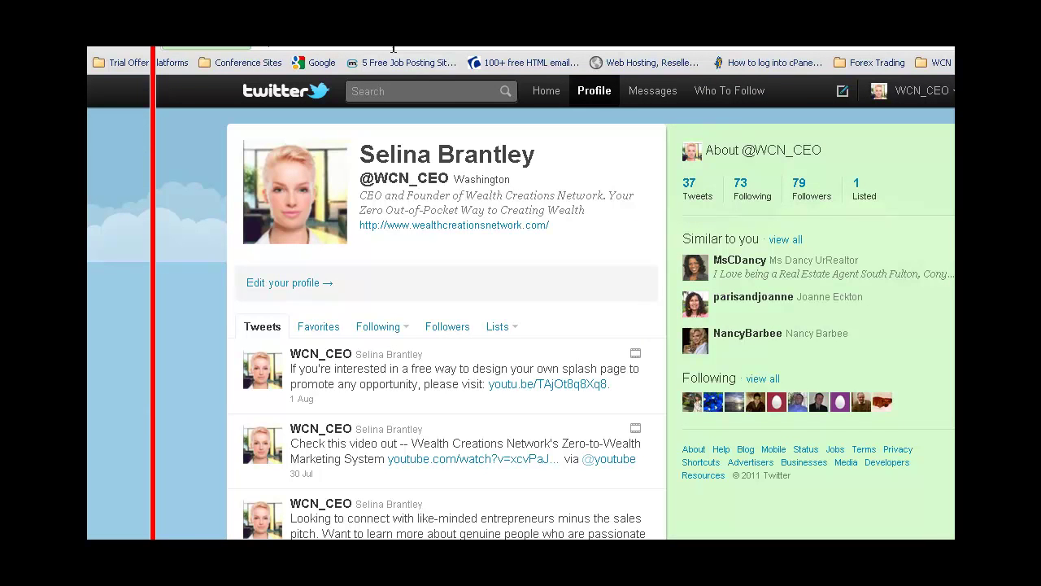
pyautogui.click(325, 37)
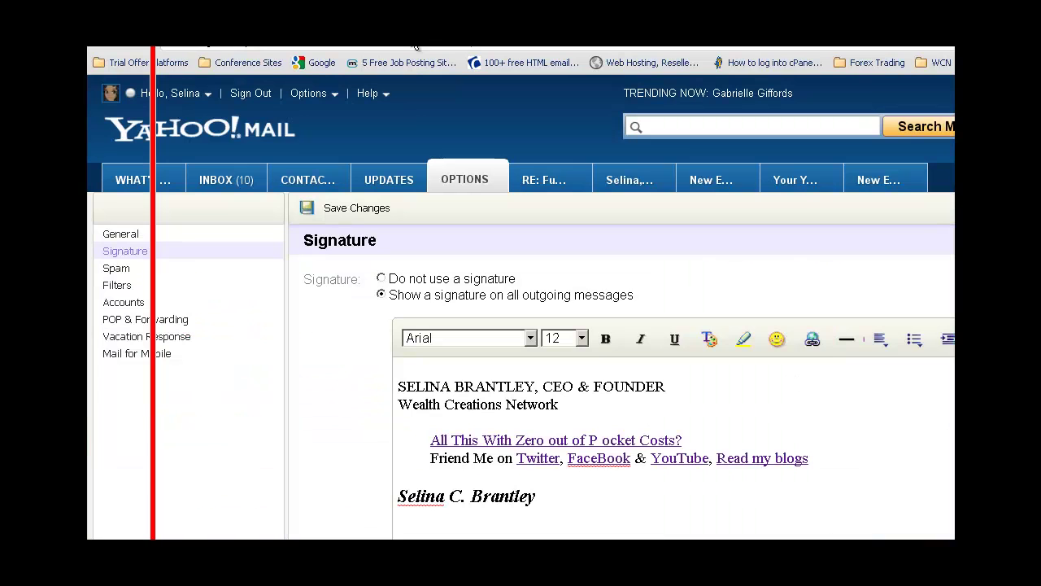
# Open the FaceBook signature link in a new tab to verify the profile, then return to Yahoo Mail
pyautogui.rightClick(594, 457)
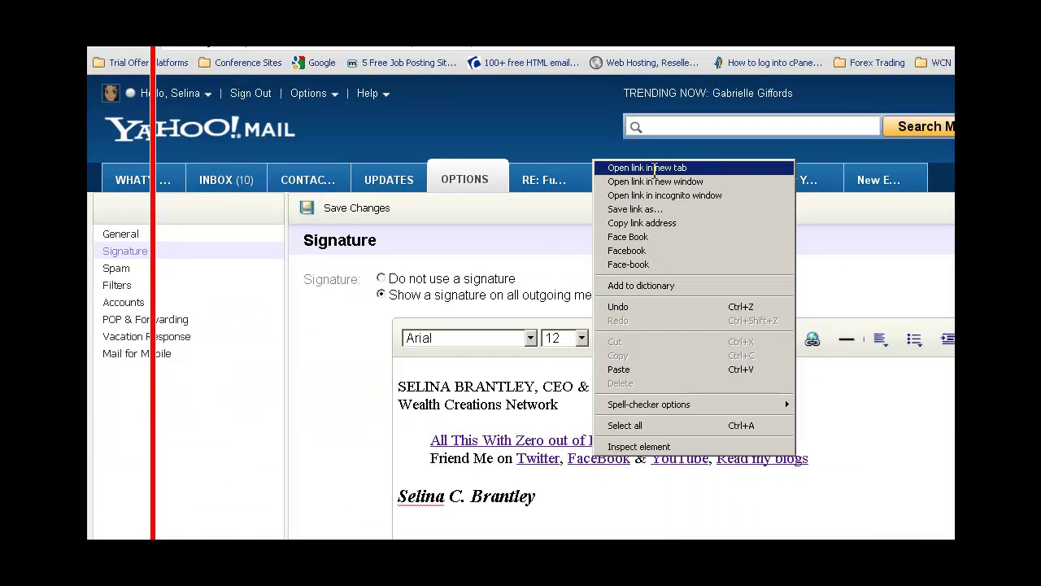
pyautogui.click(654, 167)
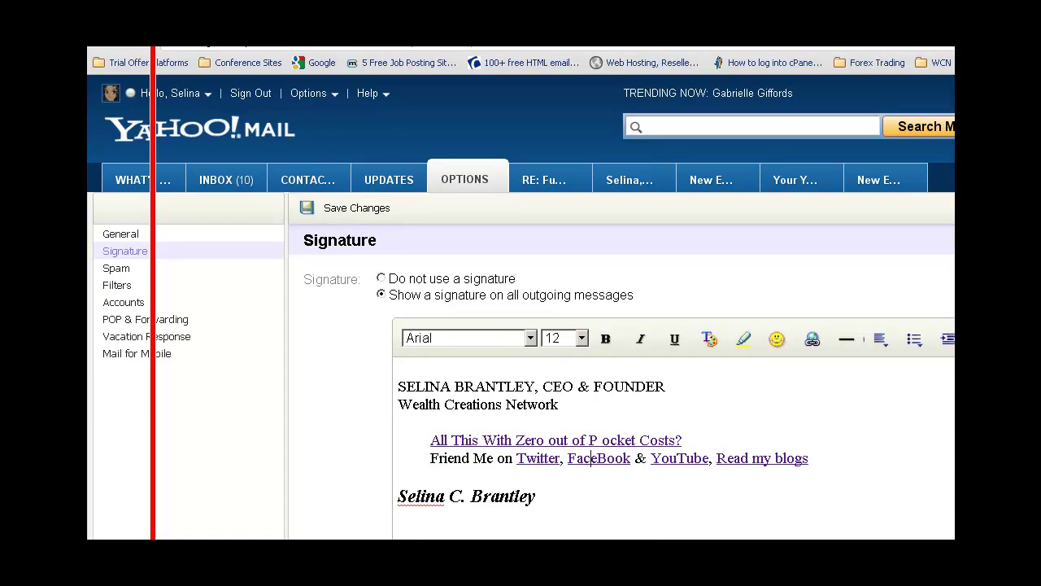
pyautogui.hotkey('ctrl', 'Tab')
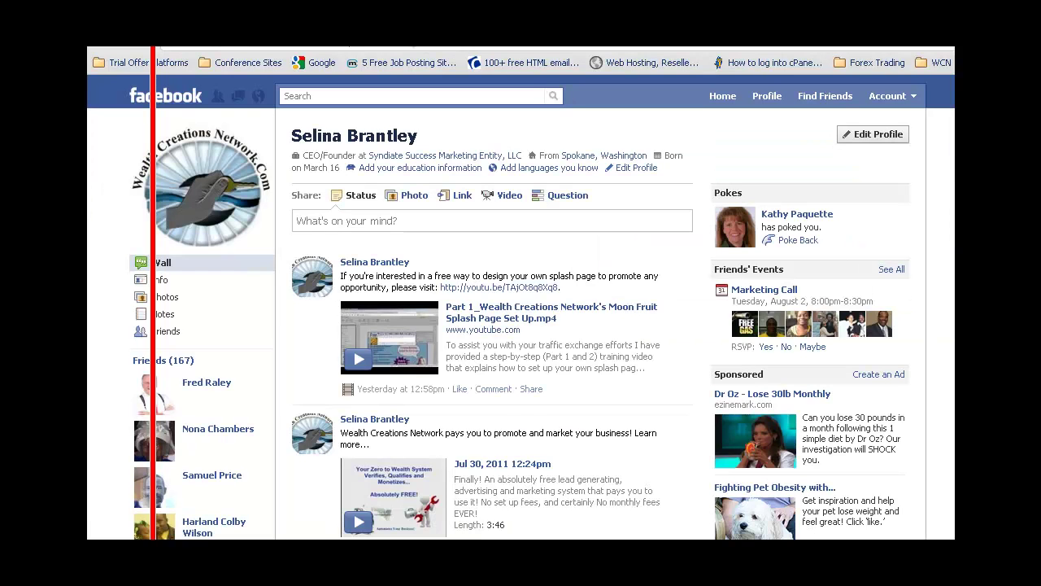
pyautogui.hotkey('ctrl', 'shift', 'Tab')
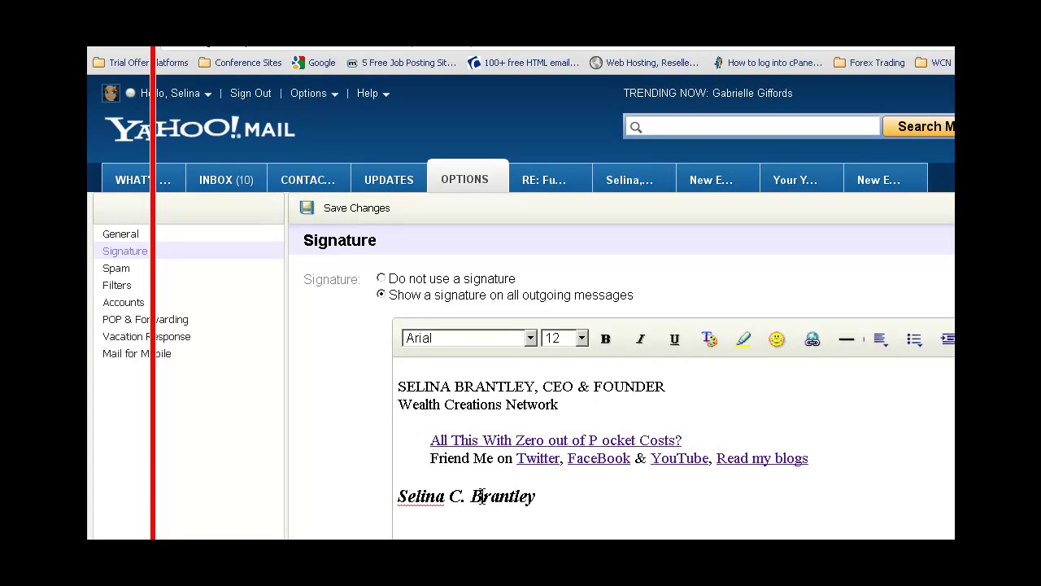